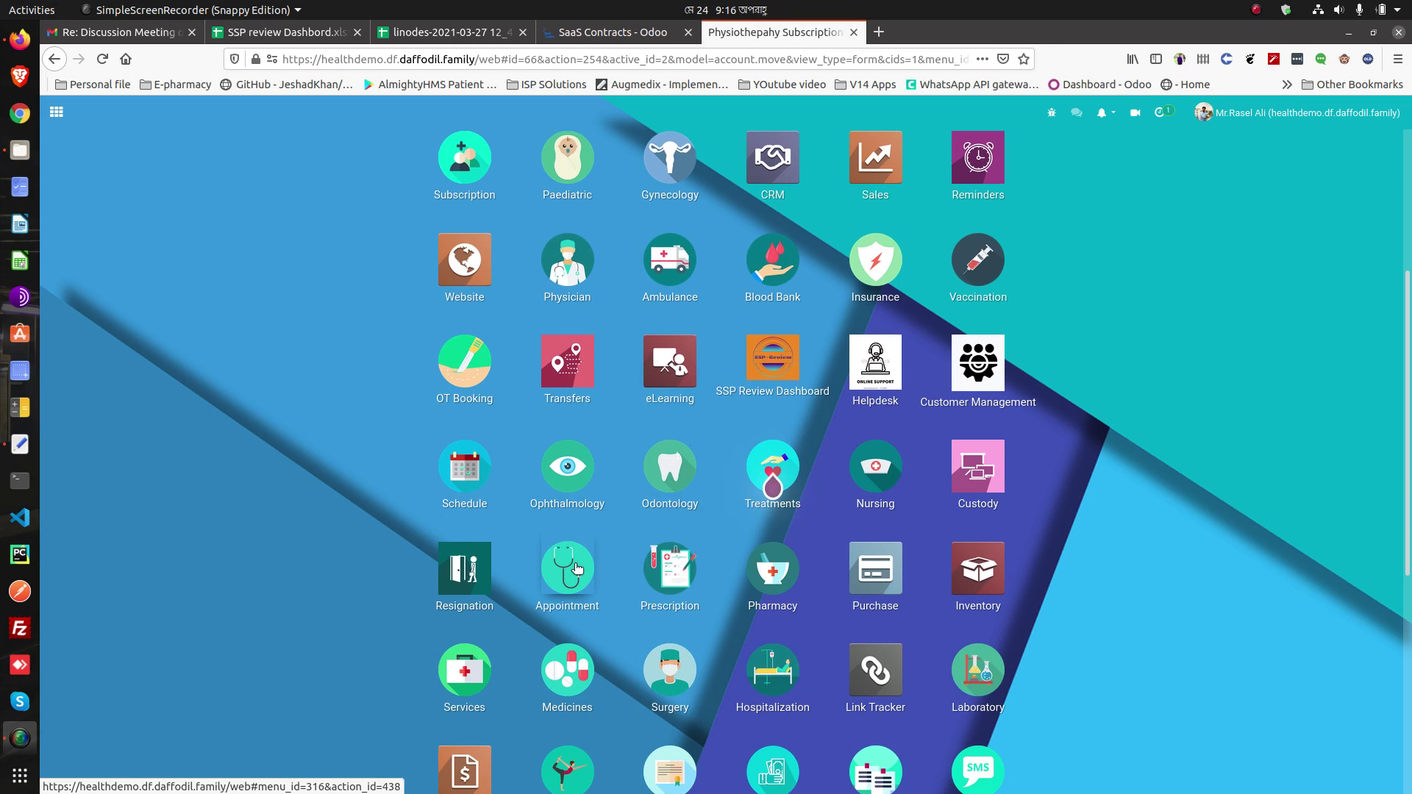
Go to the hospital's public website from the Website app and open its Appointment page
scroll(671, 353, up, 2)
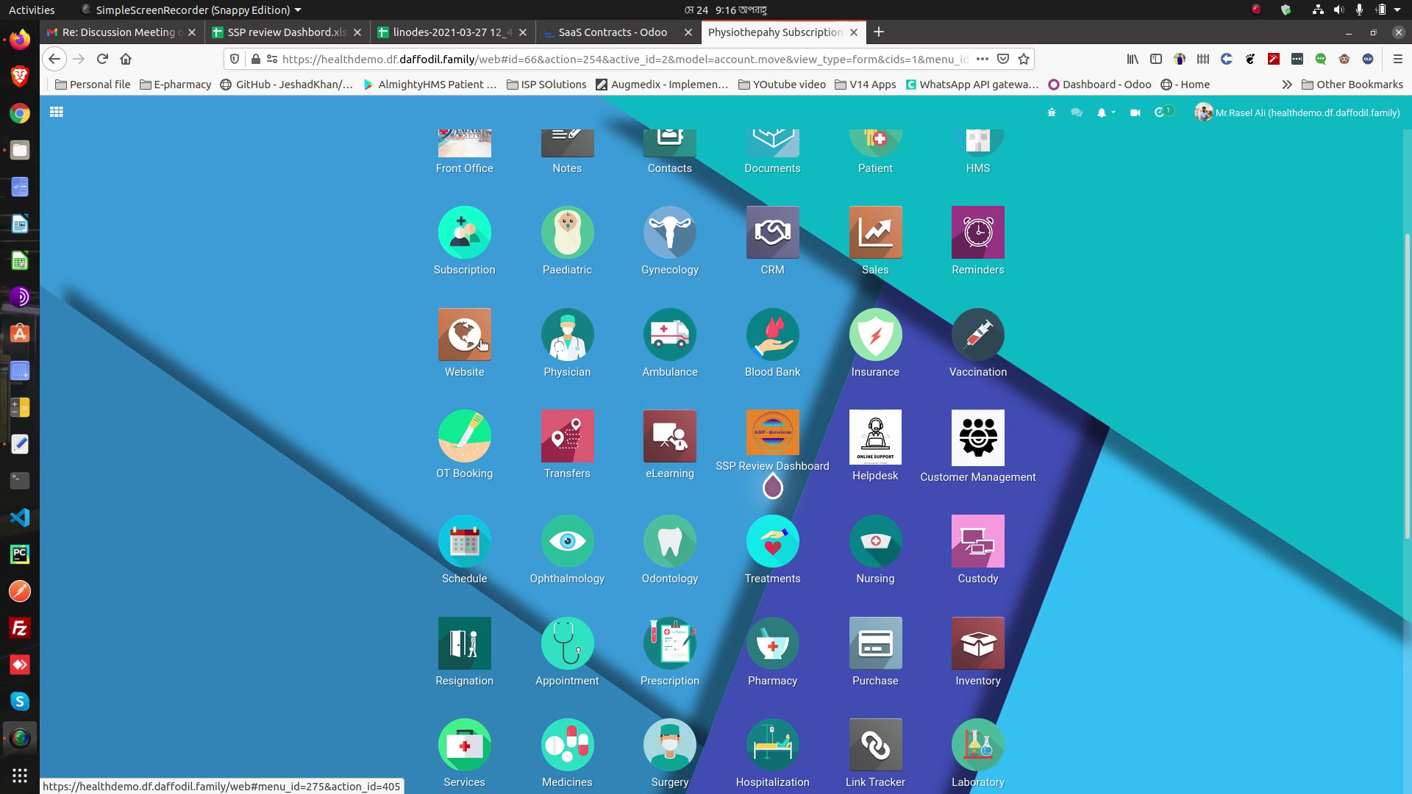
click(477, 344)
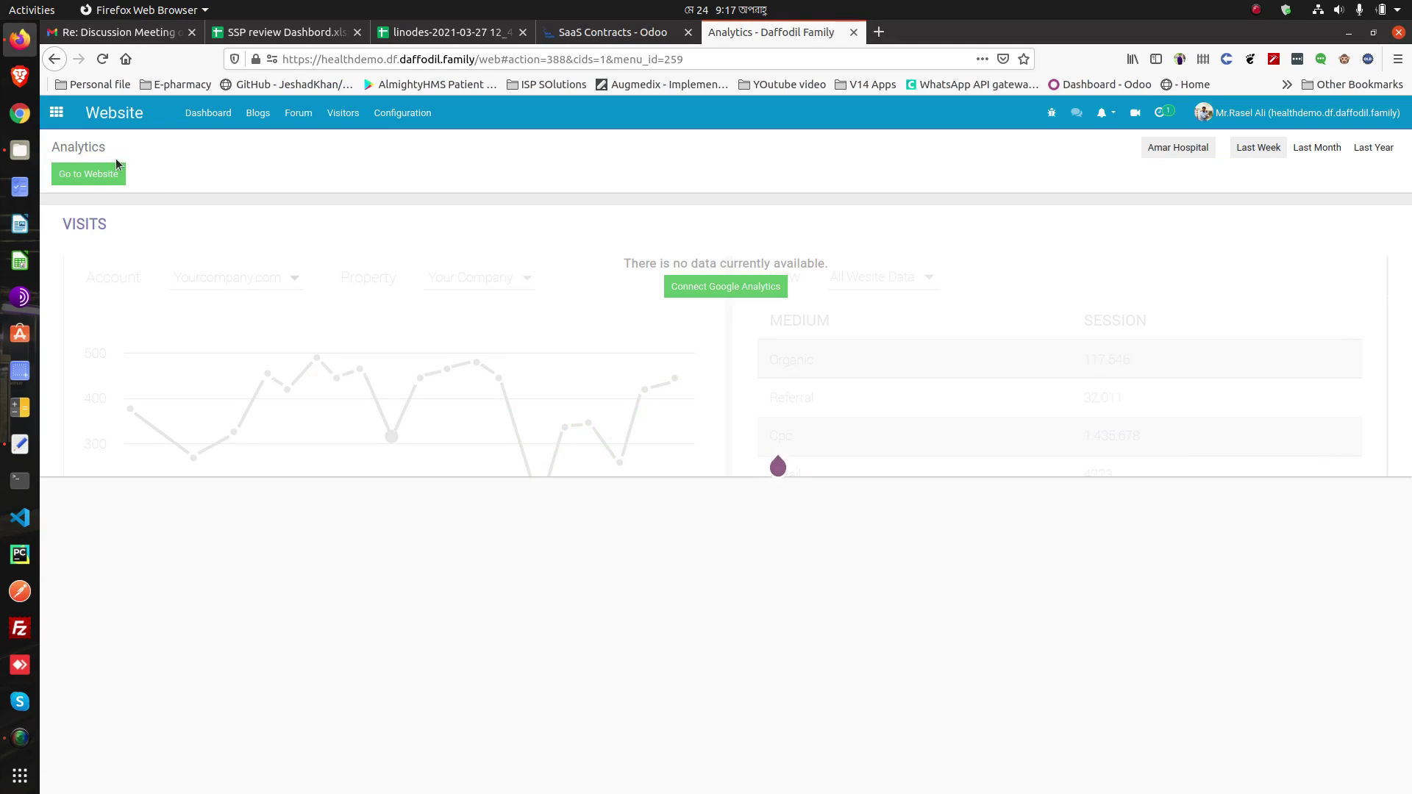
click(116, 165)
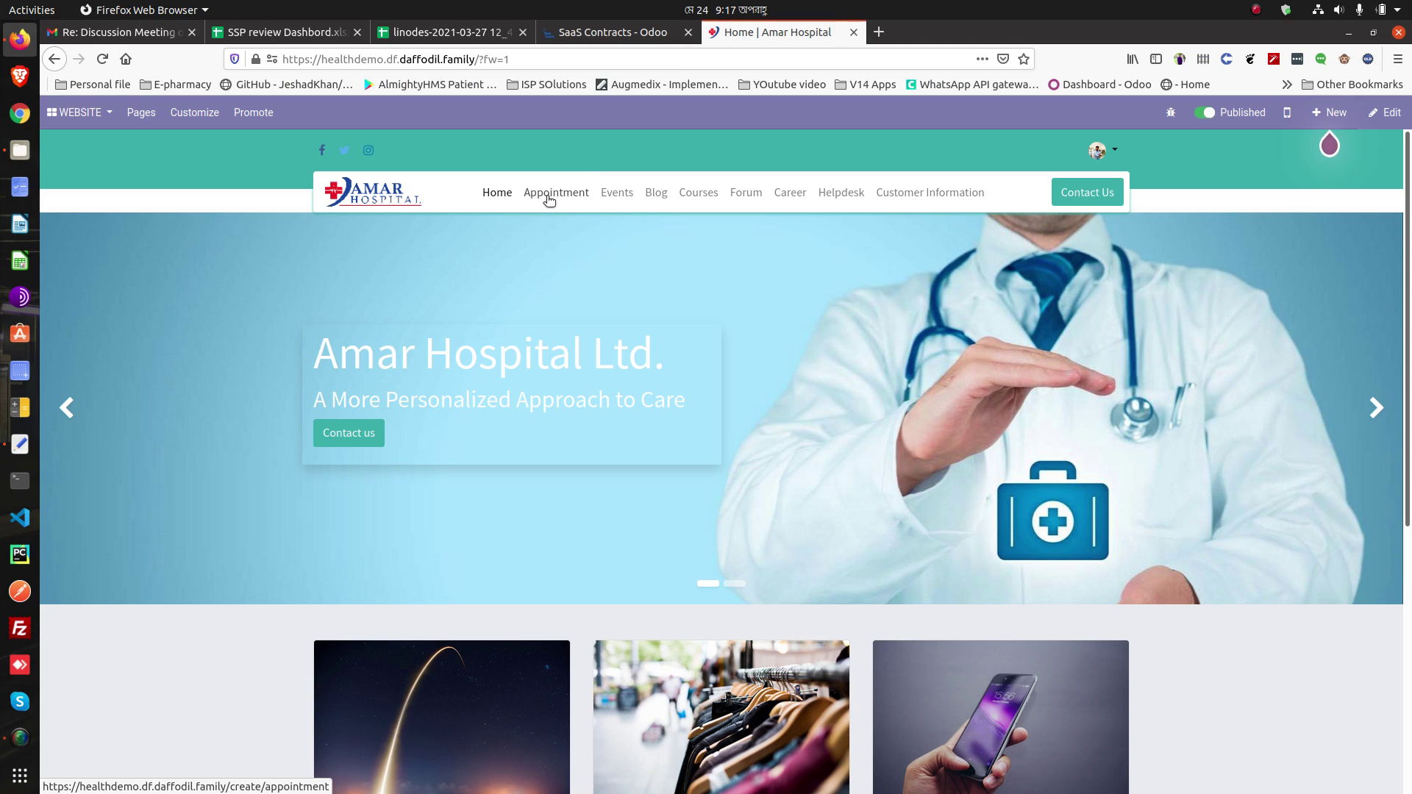
click(549, 200)
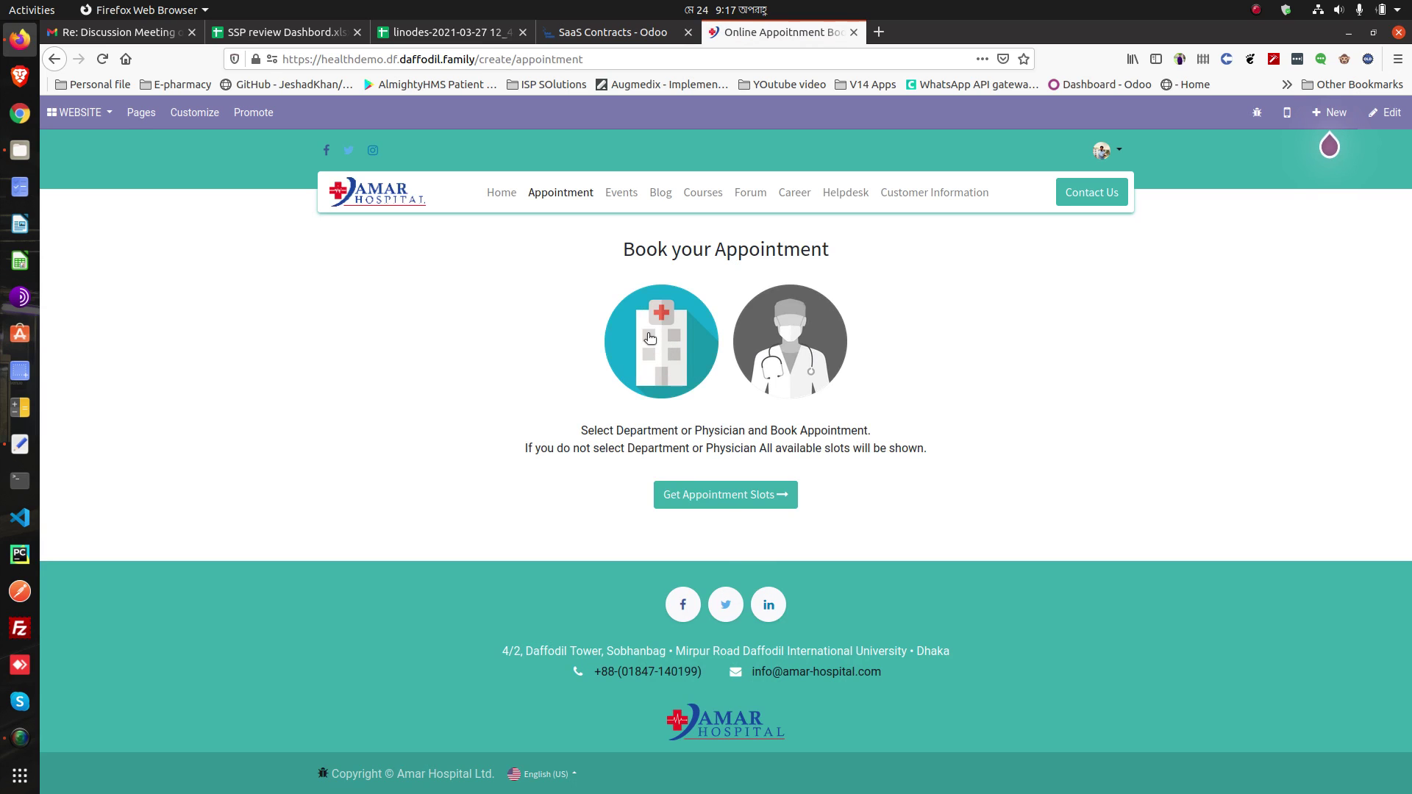
Try the physician and department booking options, and request the available appointment slots
click(805, 347)
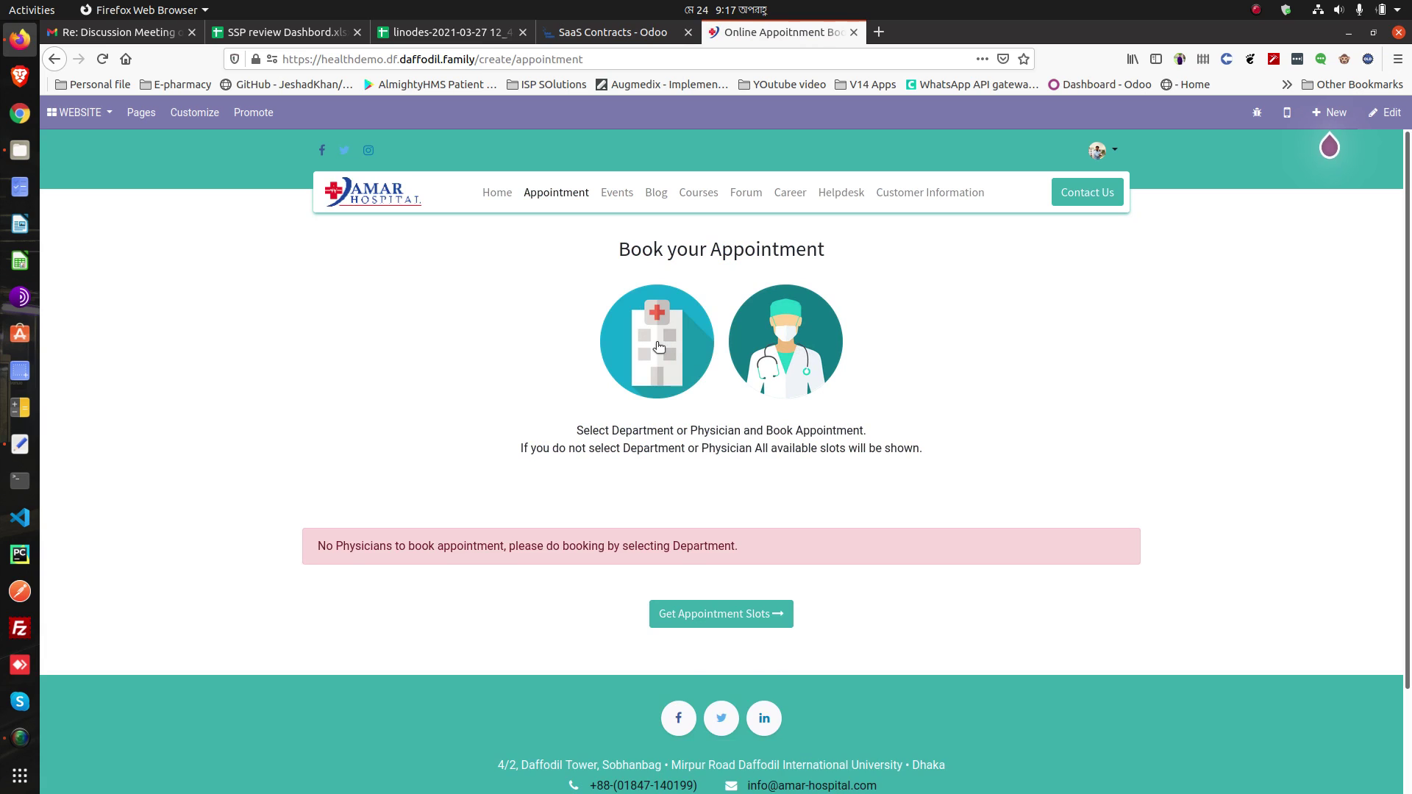
click(659, 347)
click(767, 359)
click(713, 616)
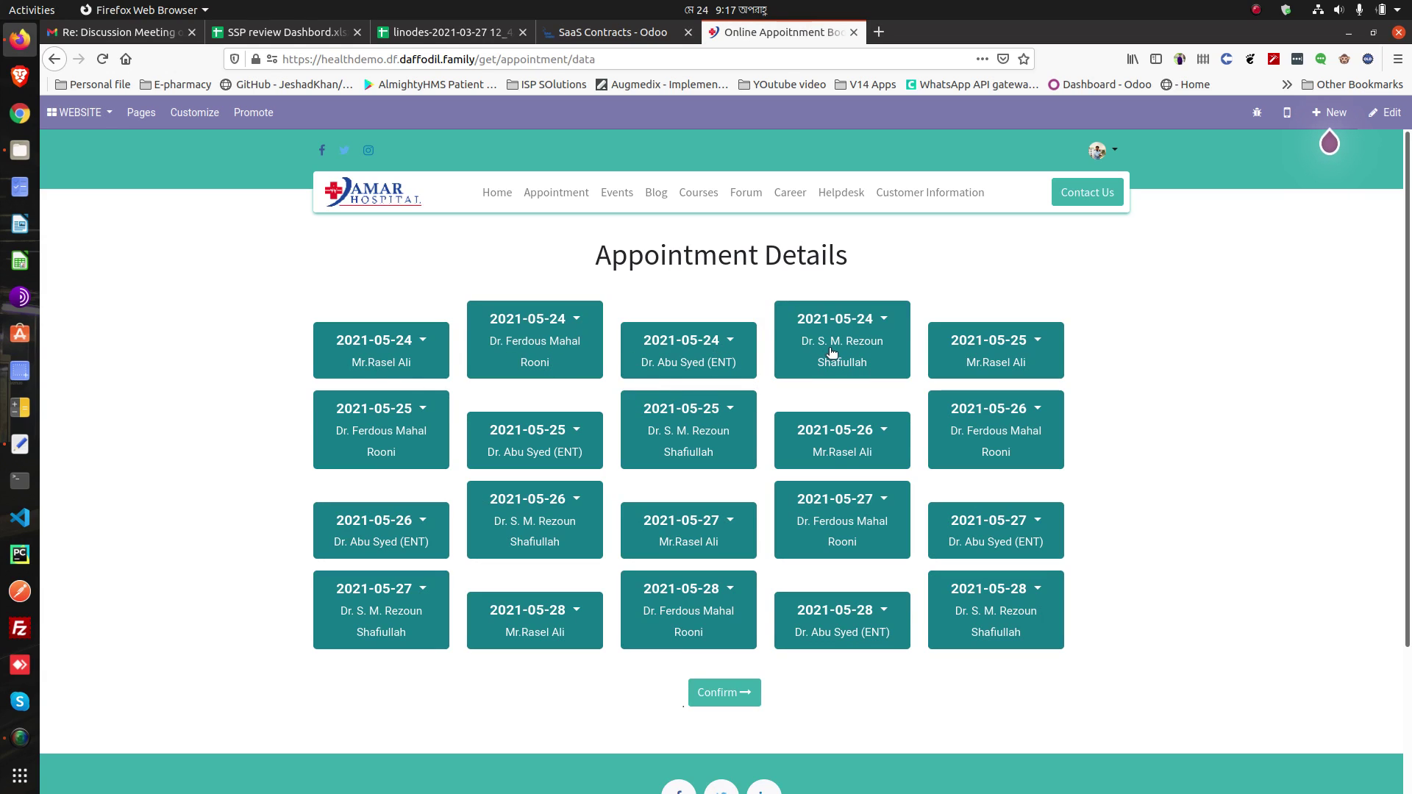
Choose the 09:30 - 09:45 slot of the last physician listed for 2021-05-24 and confirm it
click(881, 318)
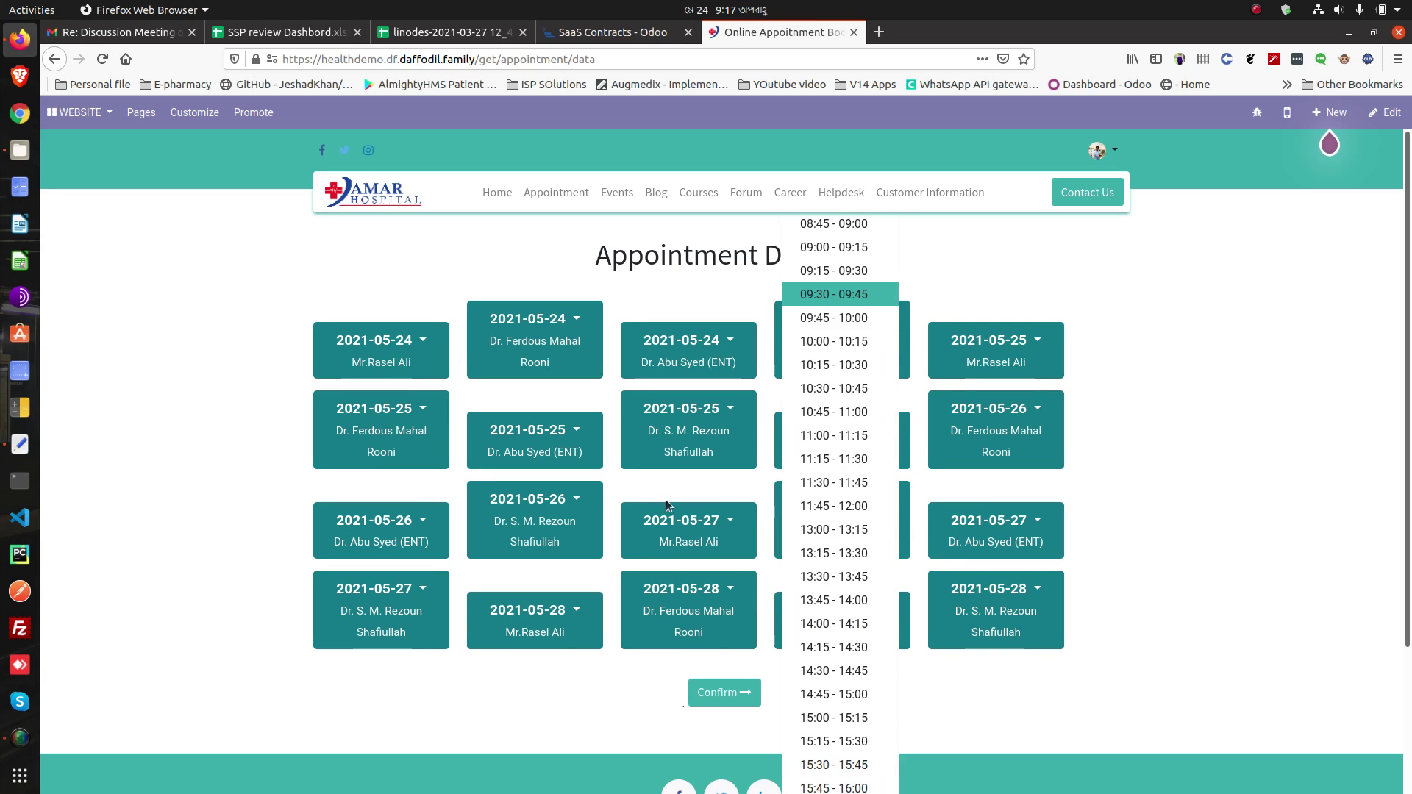
click(827, 223)
click(711, 696)
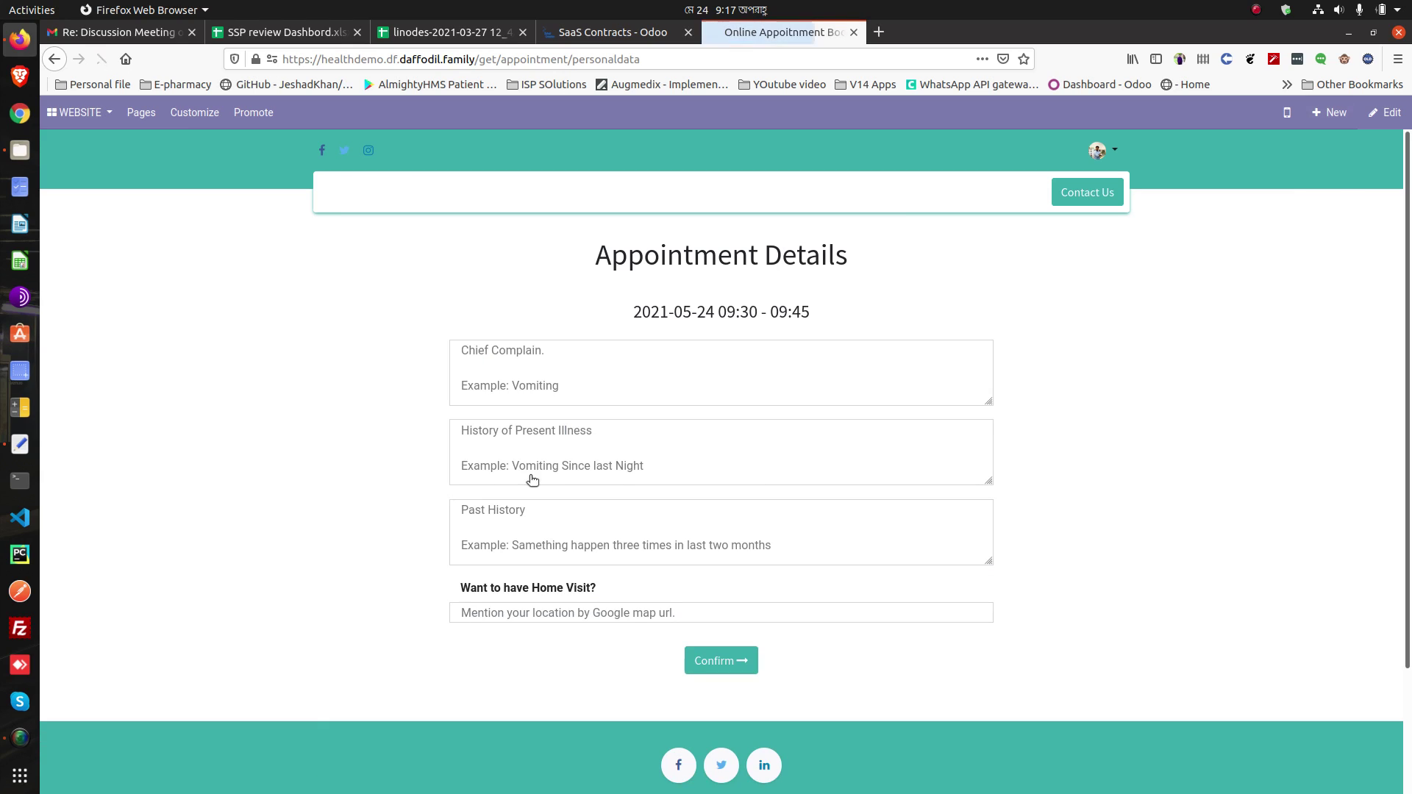
Enter chief complaint "Tetsgd", present illness "skdfsjgbjk" and past history "cws", leave the home visit location empty, and confirm the appointment
click(538, 357)
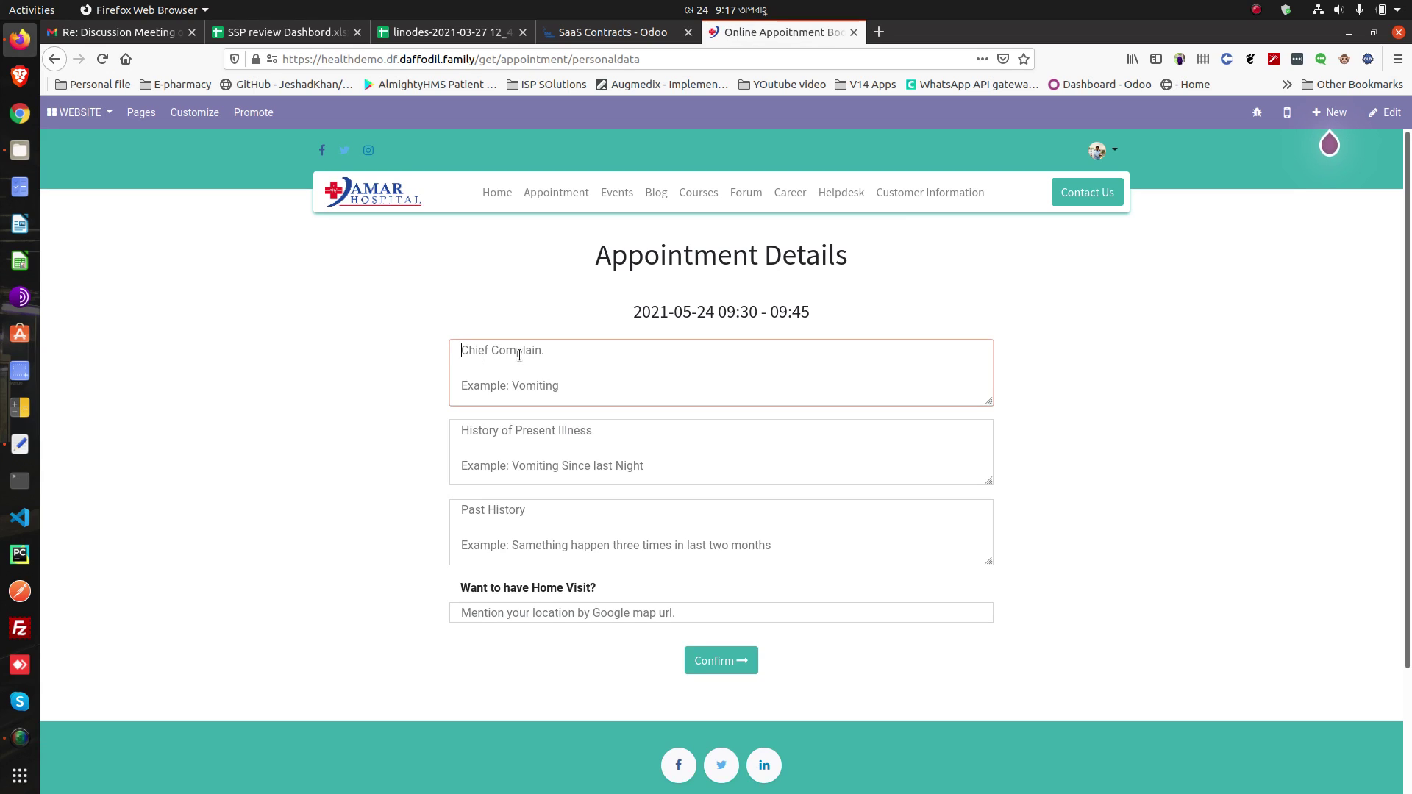
text(T)
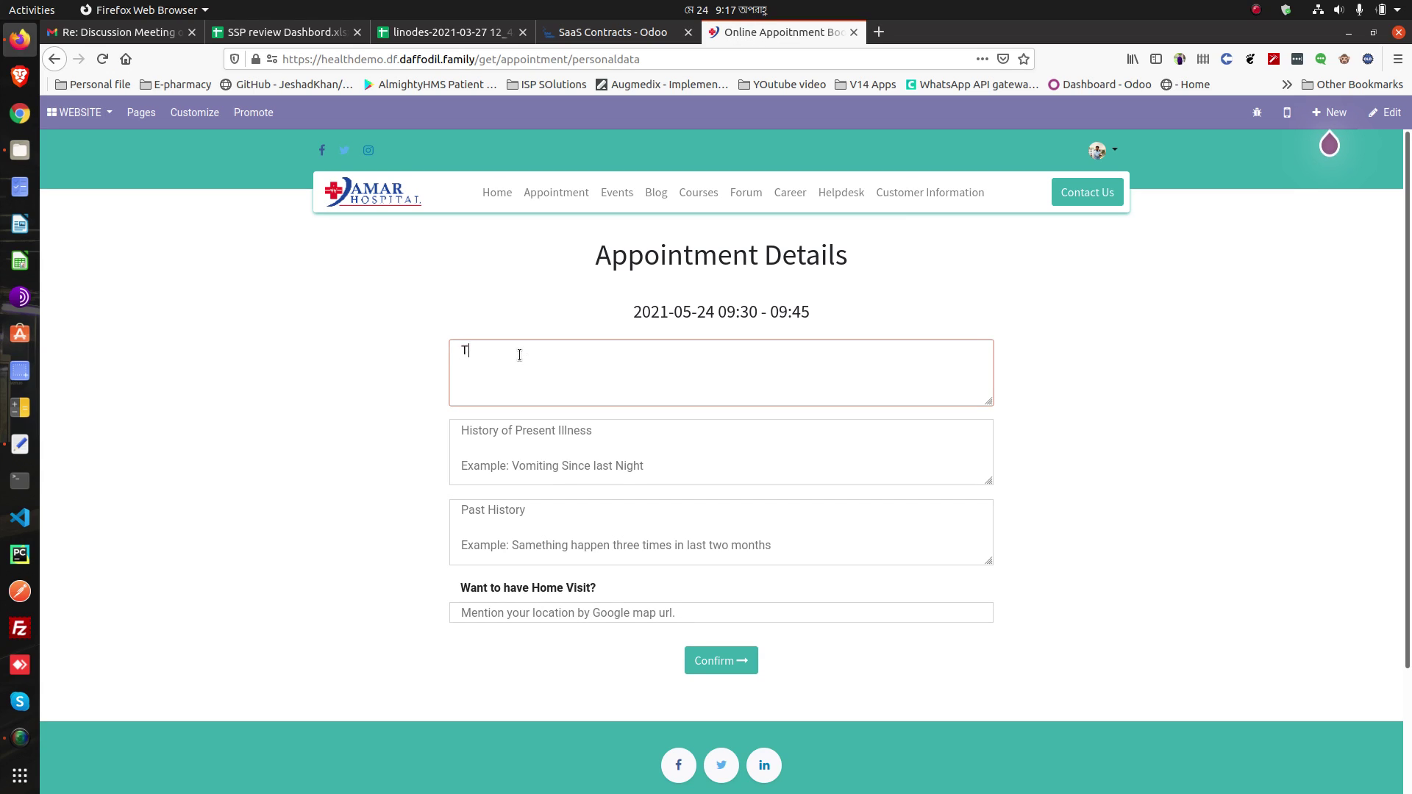
text(etsgd)
click(541, 439)
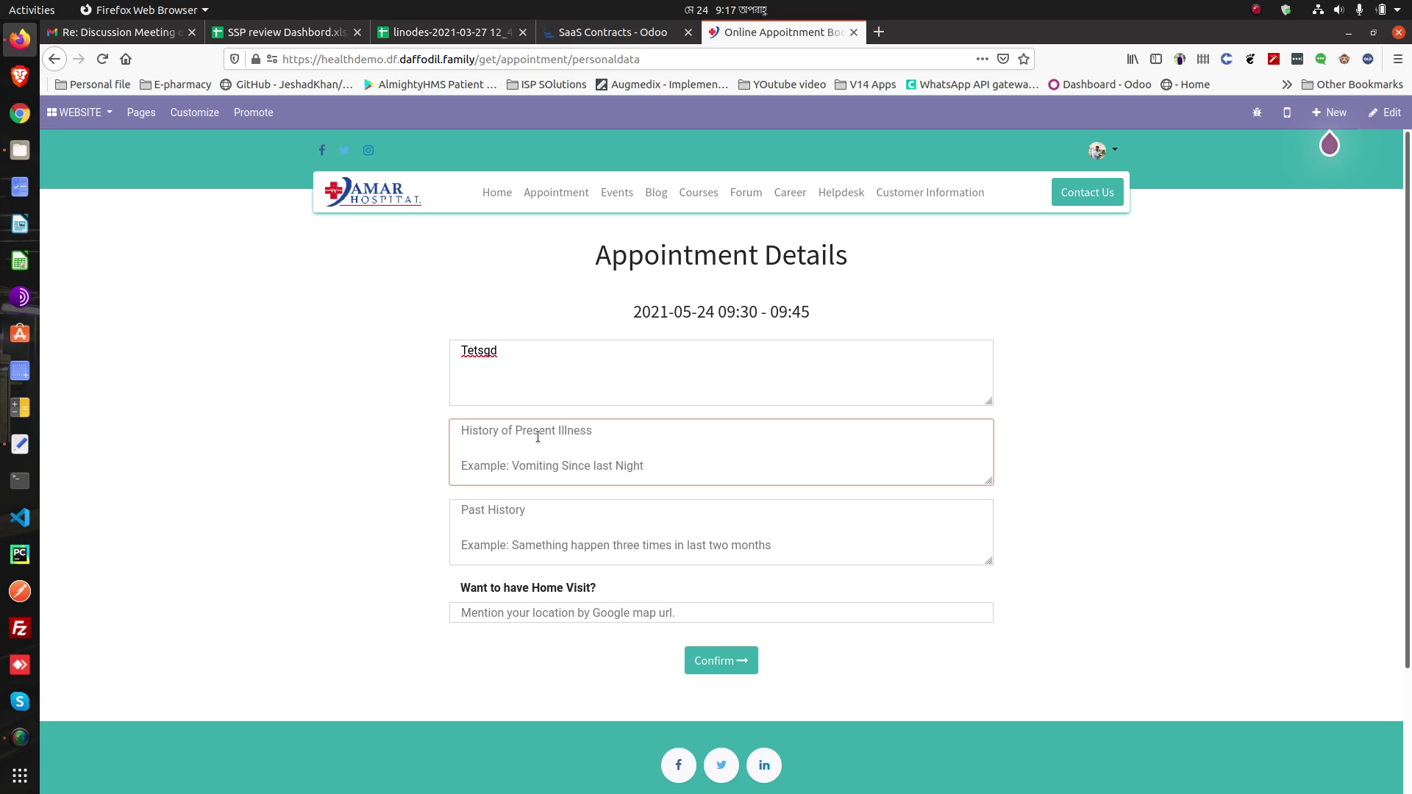
text(skdfsjgbjk)
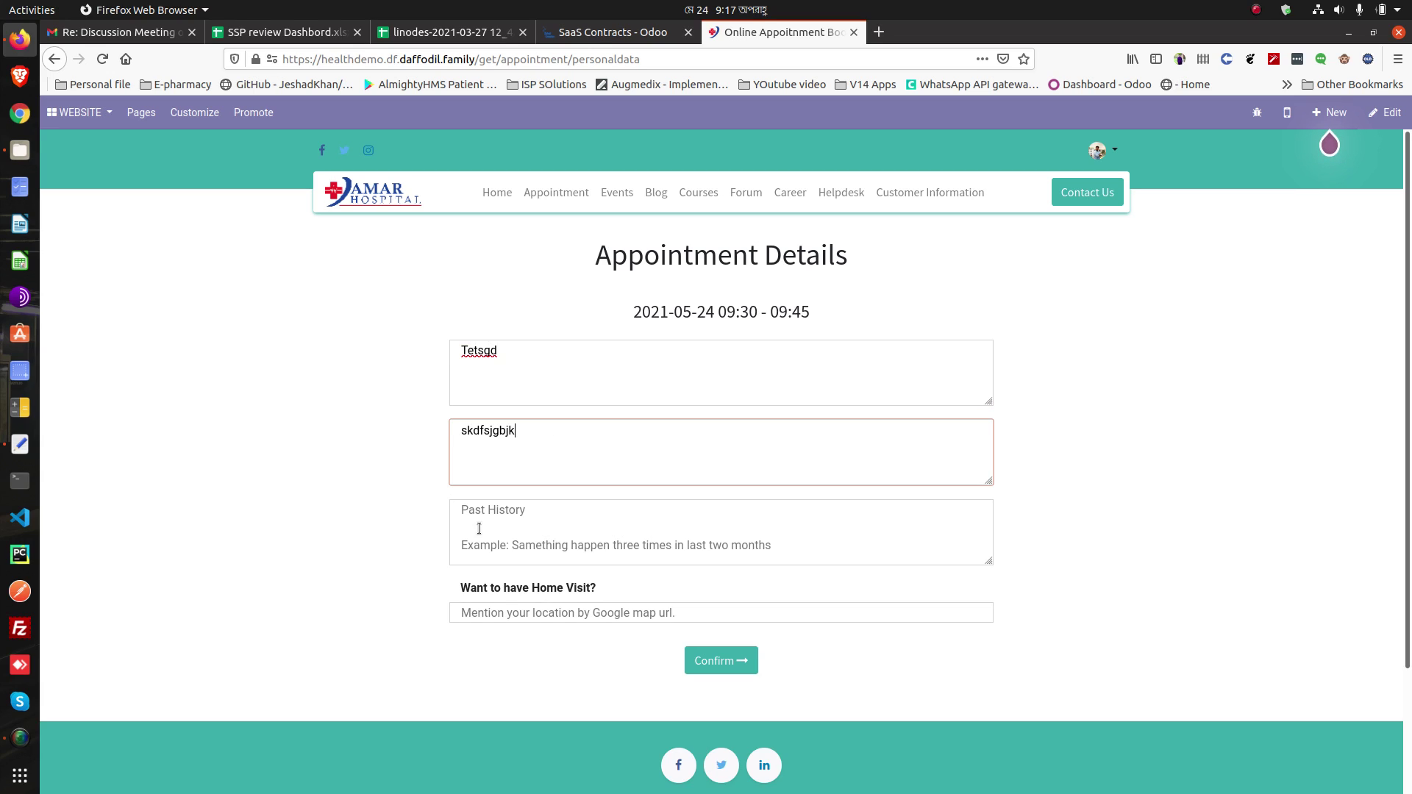
click(479, 529)
text(cws)
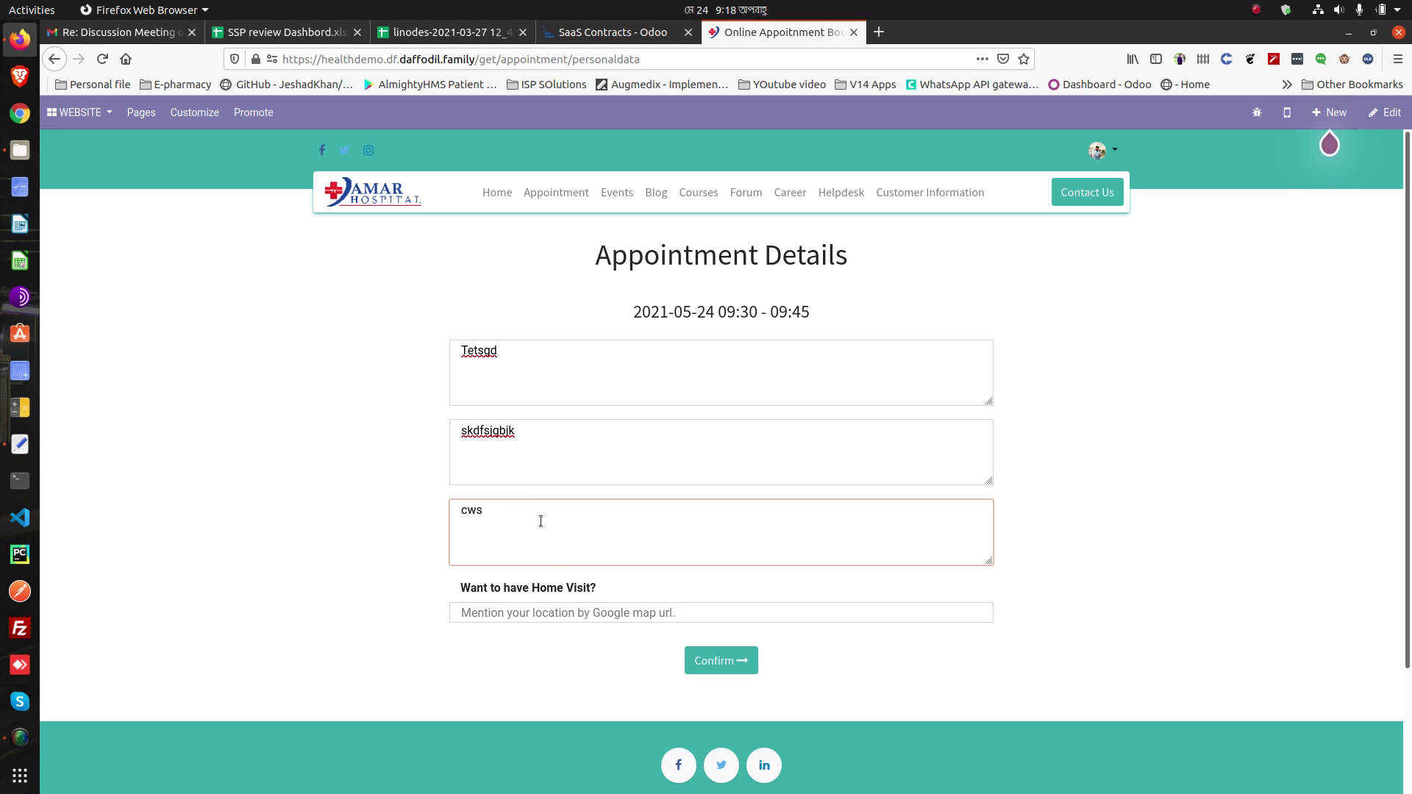
click(543, 614)
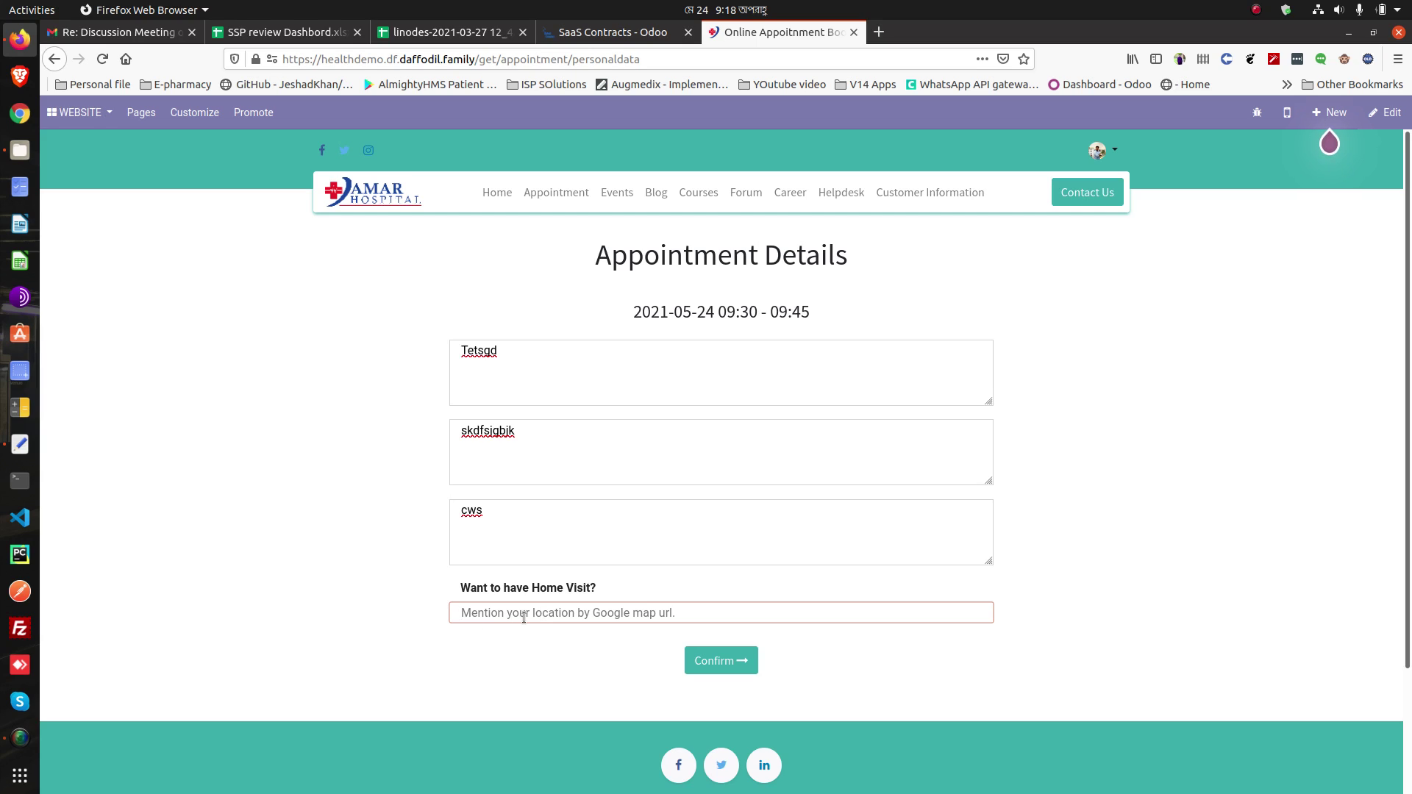
click(731, 664)
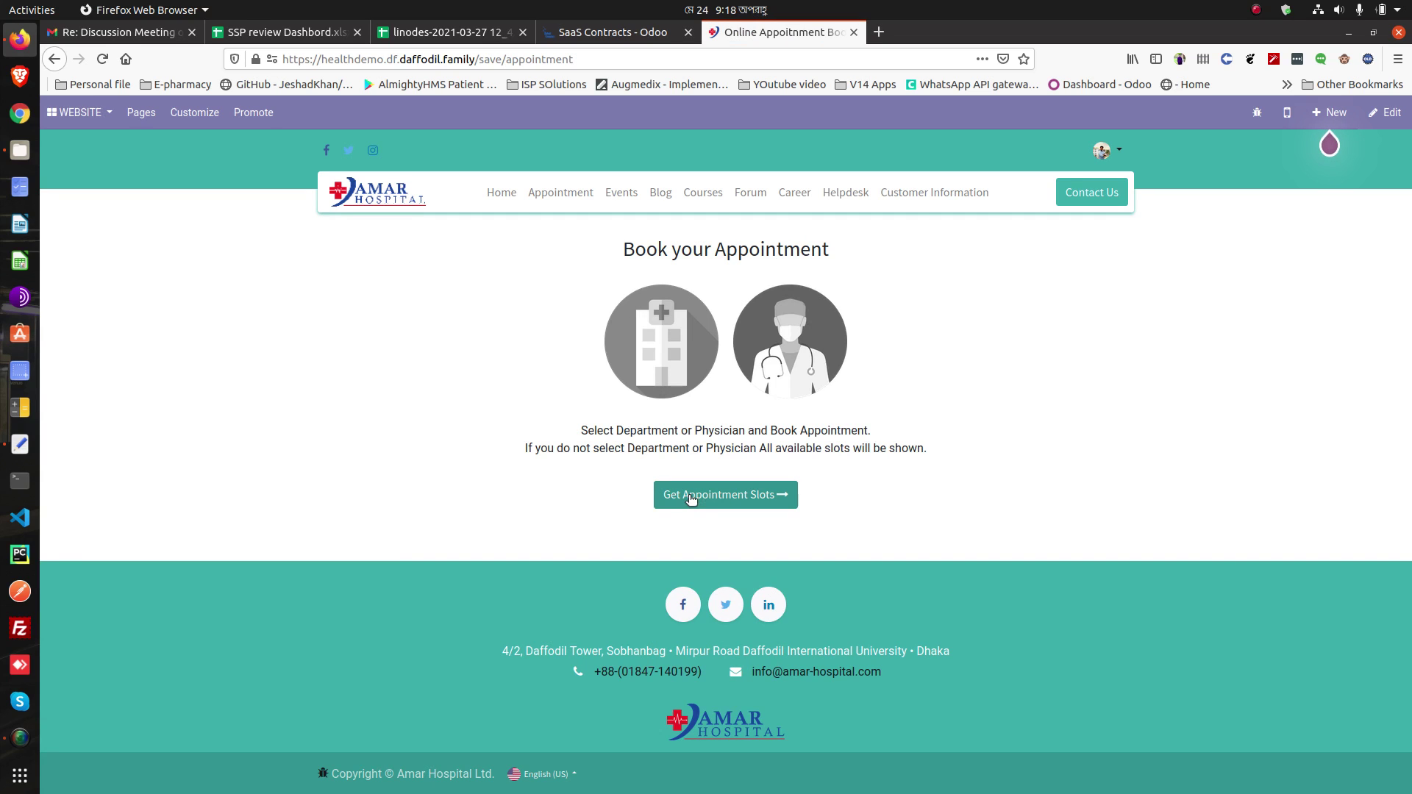
Return to the backend at web#action=779&cids=1&menu_id=631 and open the Appointment app
click(692, 496)
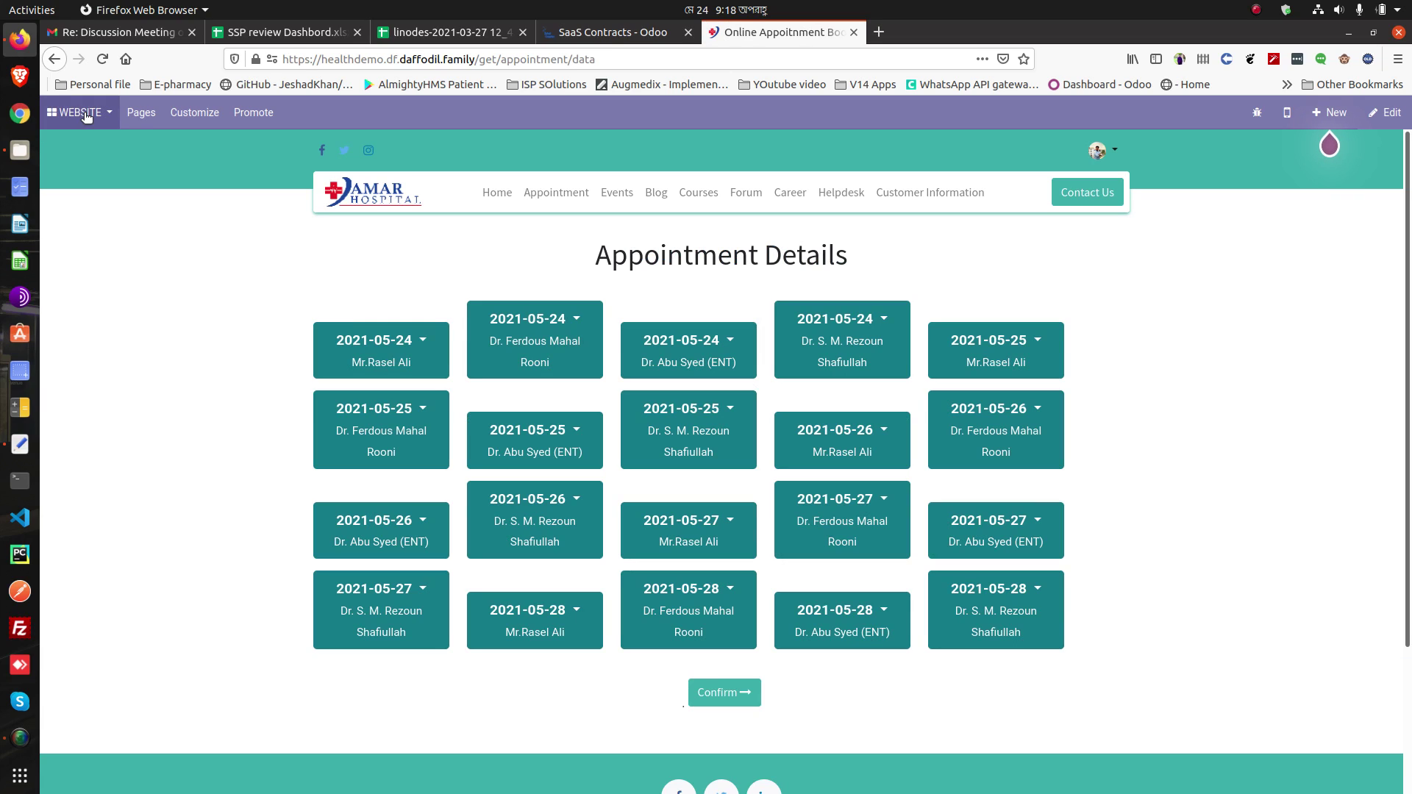
click(254, 112)
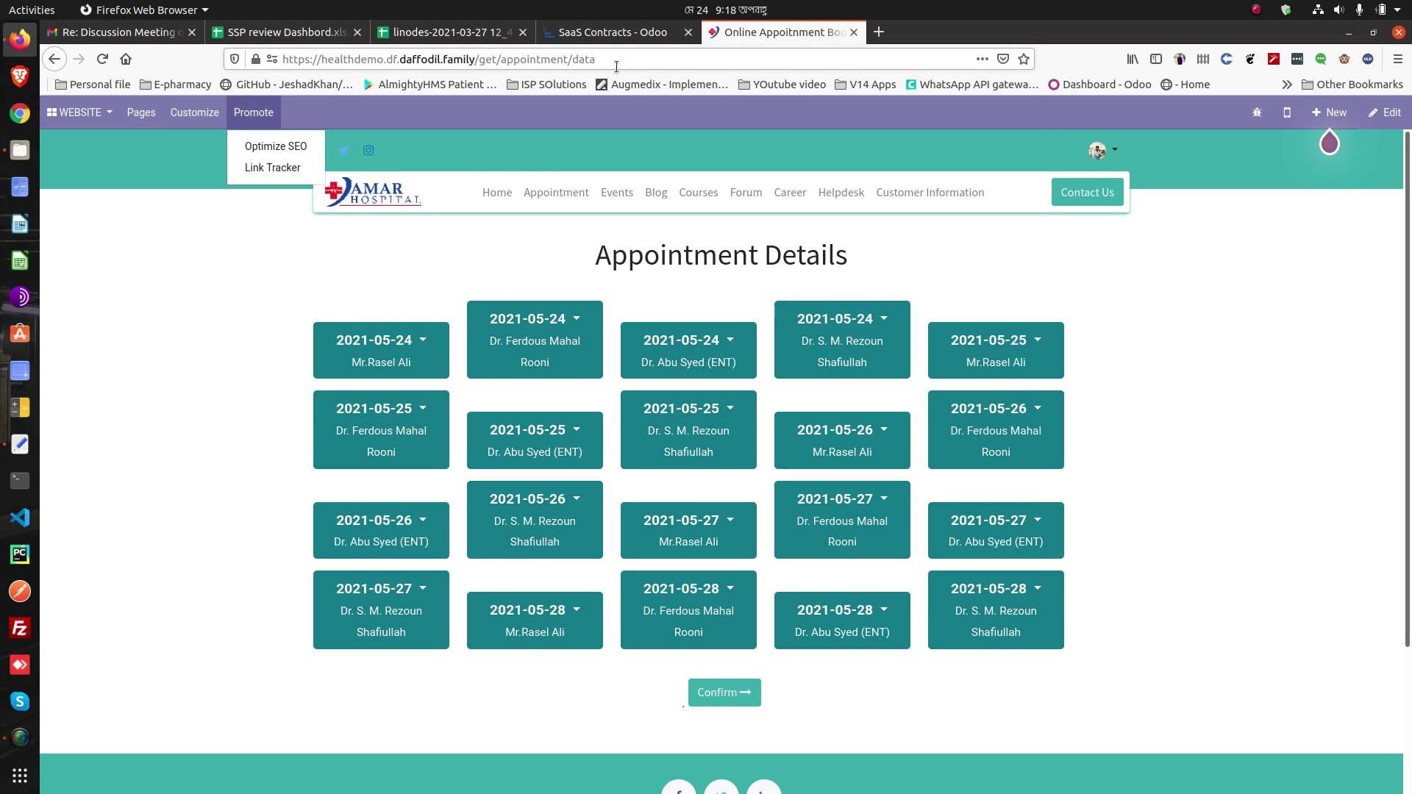
click(618, 59)
drag(624, 59, 481, 59)
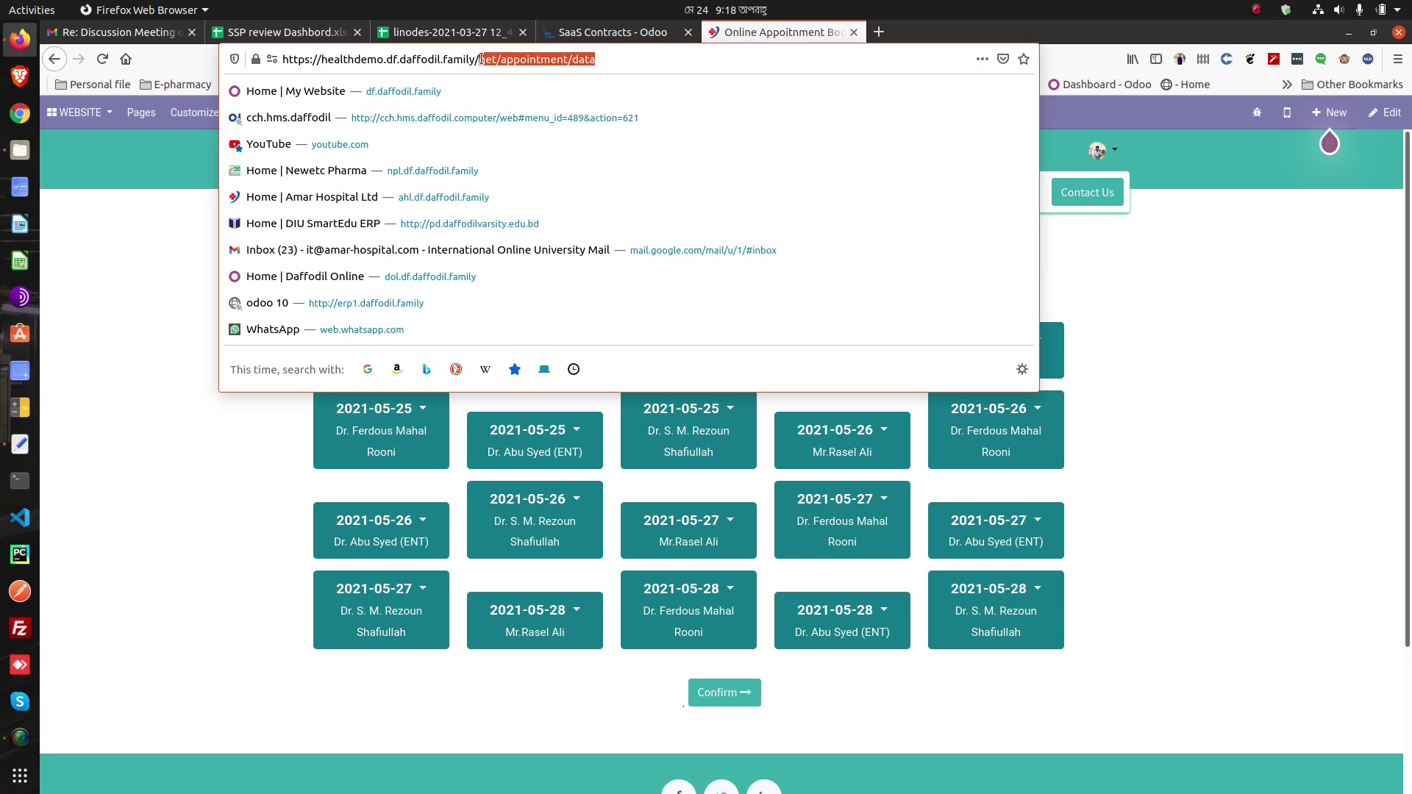
text(web#action=779&cids=1&)
key(Return)
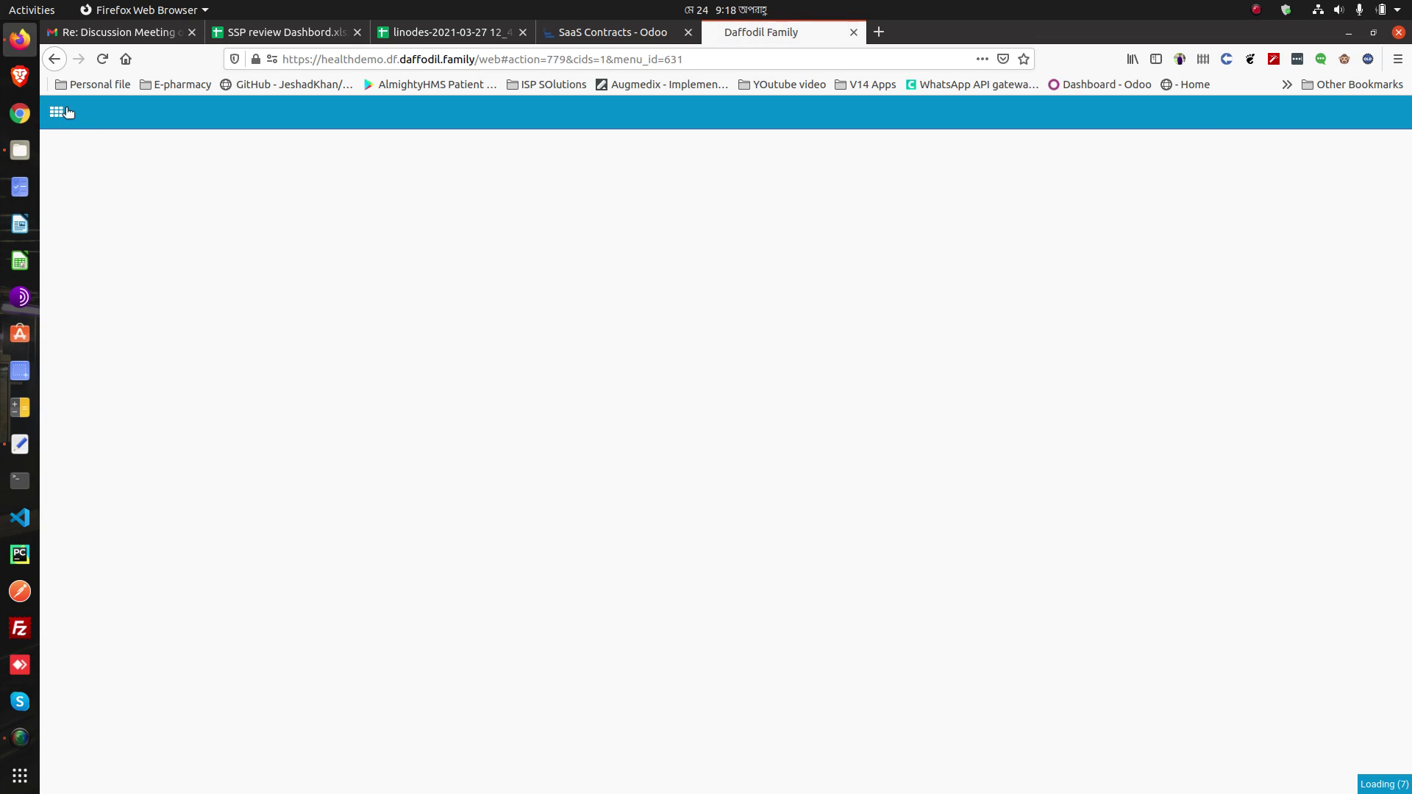
scroll(637, 440, down, 5)
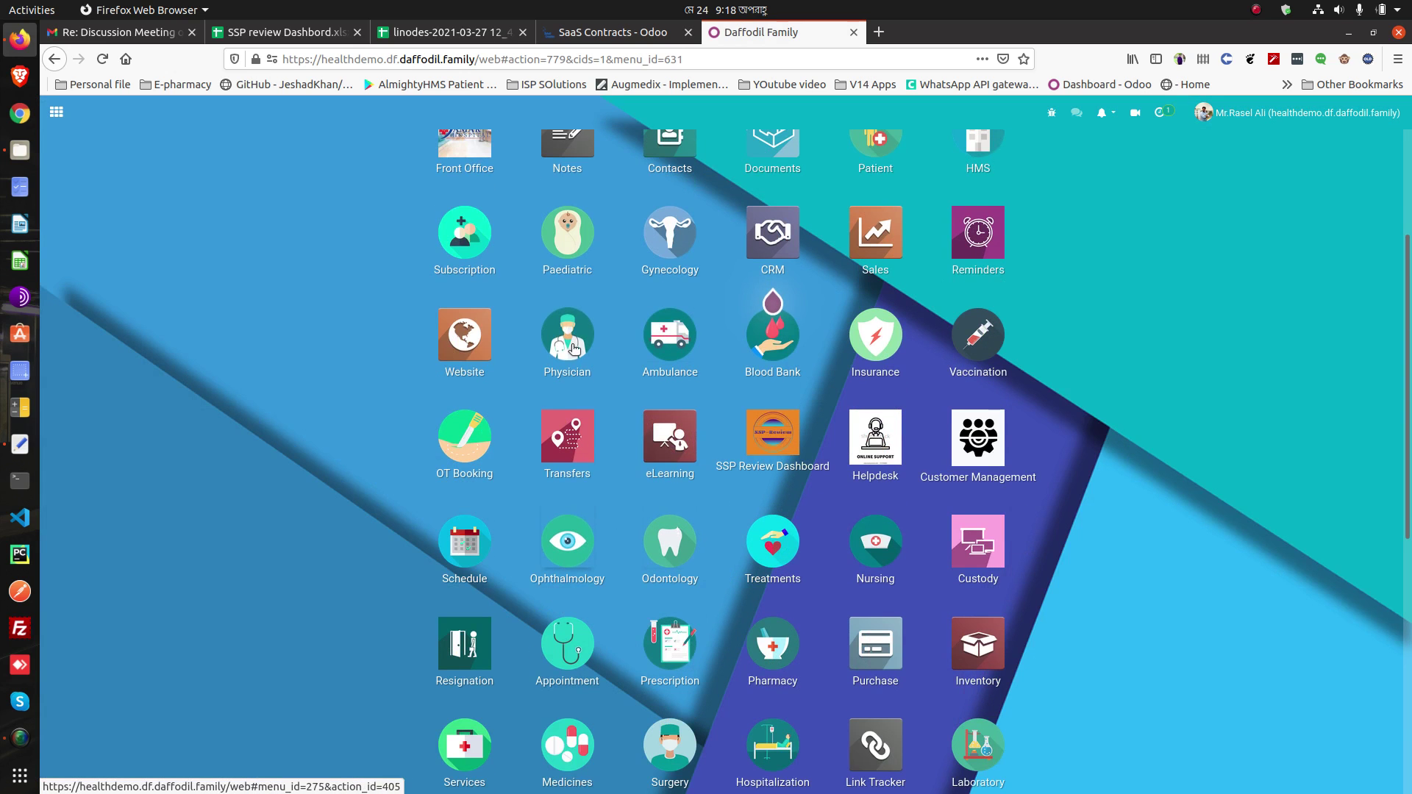
scroll(577, 505, down, 3)
click(577, 505)
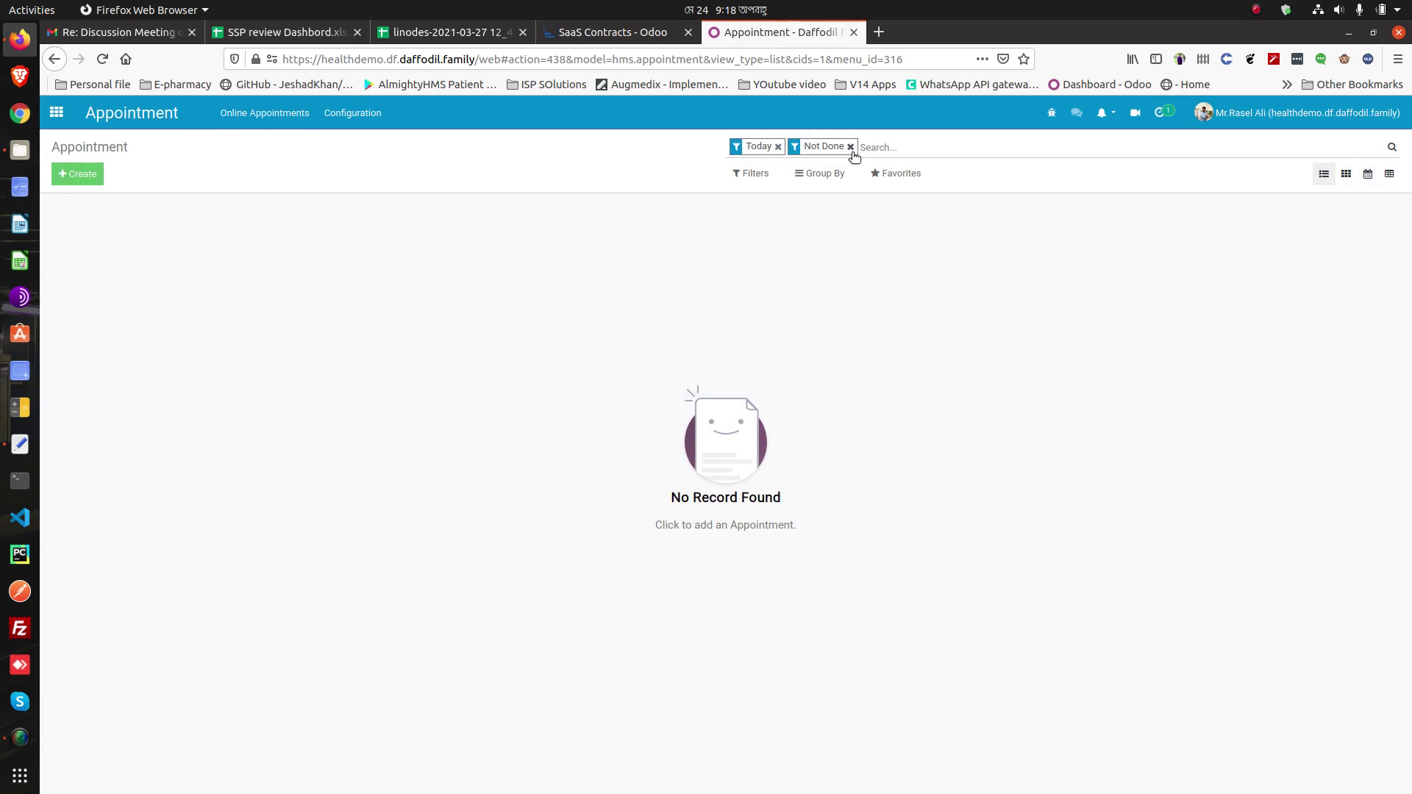
Remove the Not Done and Today filters from the appointment list and open appointment AP001
click(851, 147)
click(778, 147)
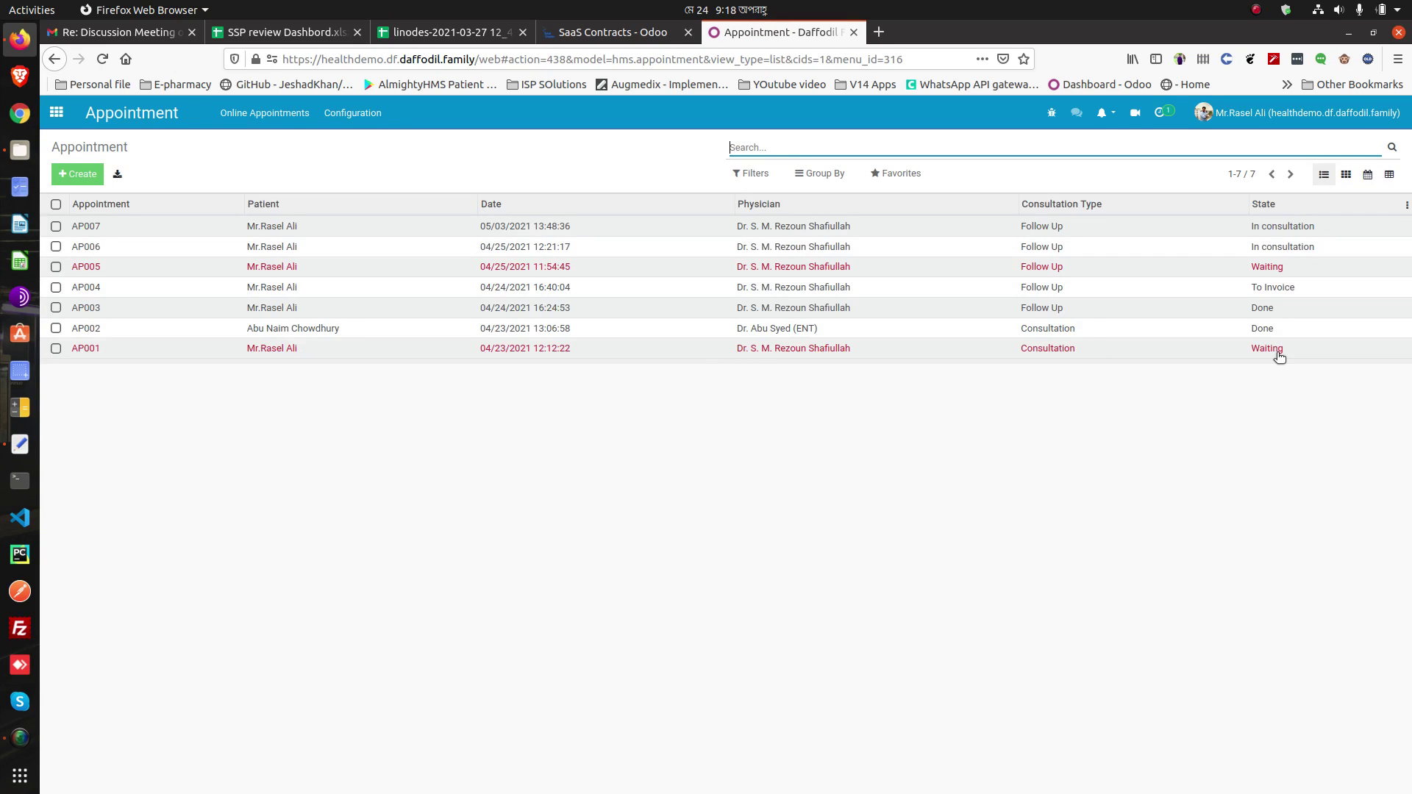
click(480, 352)
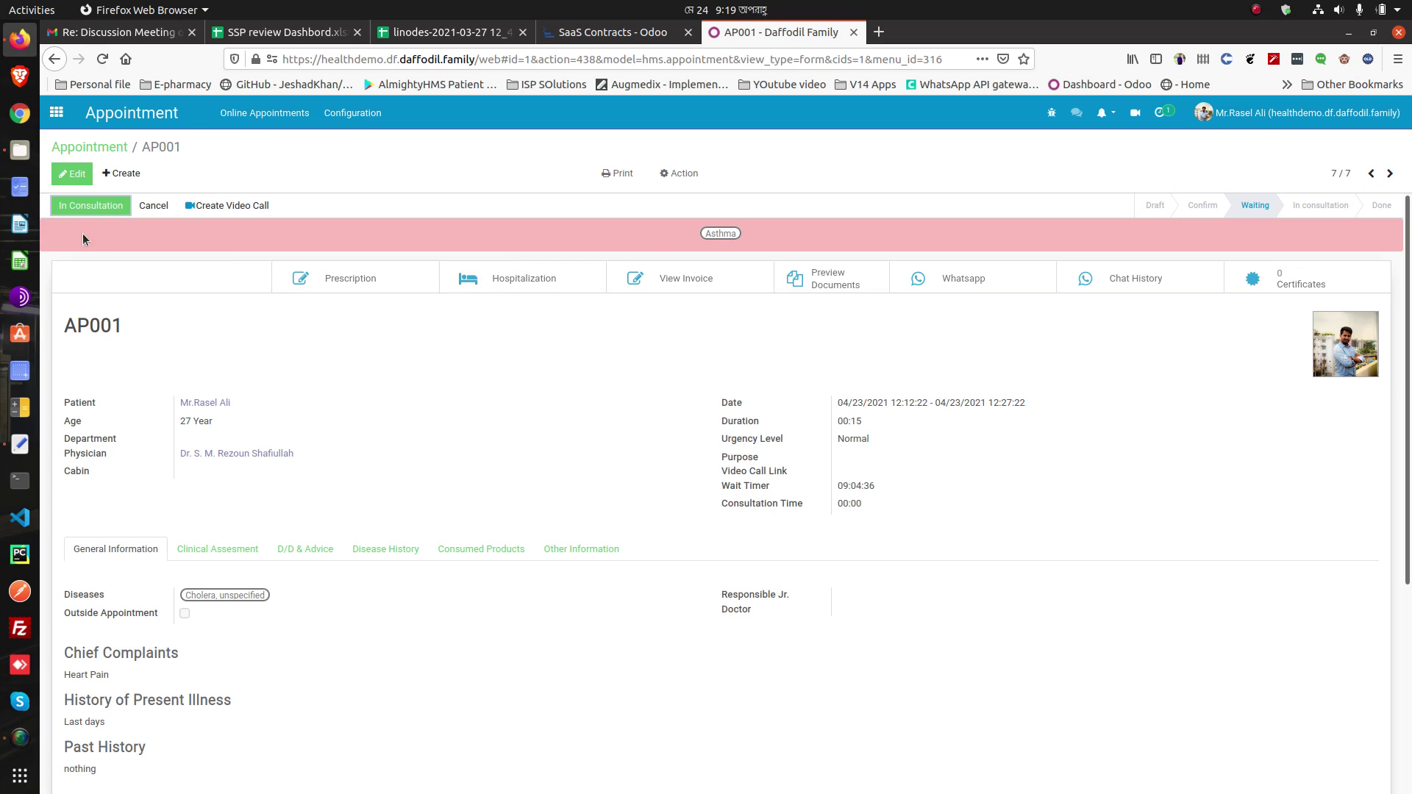
scroll(250, 609, down, 3)
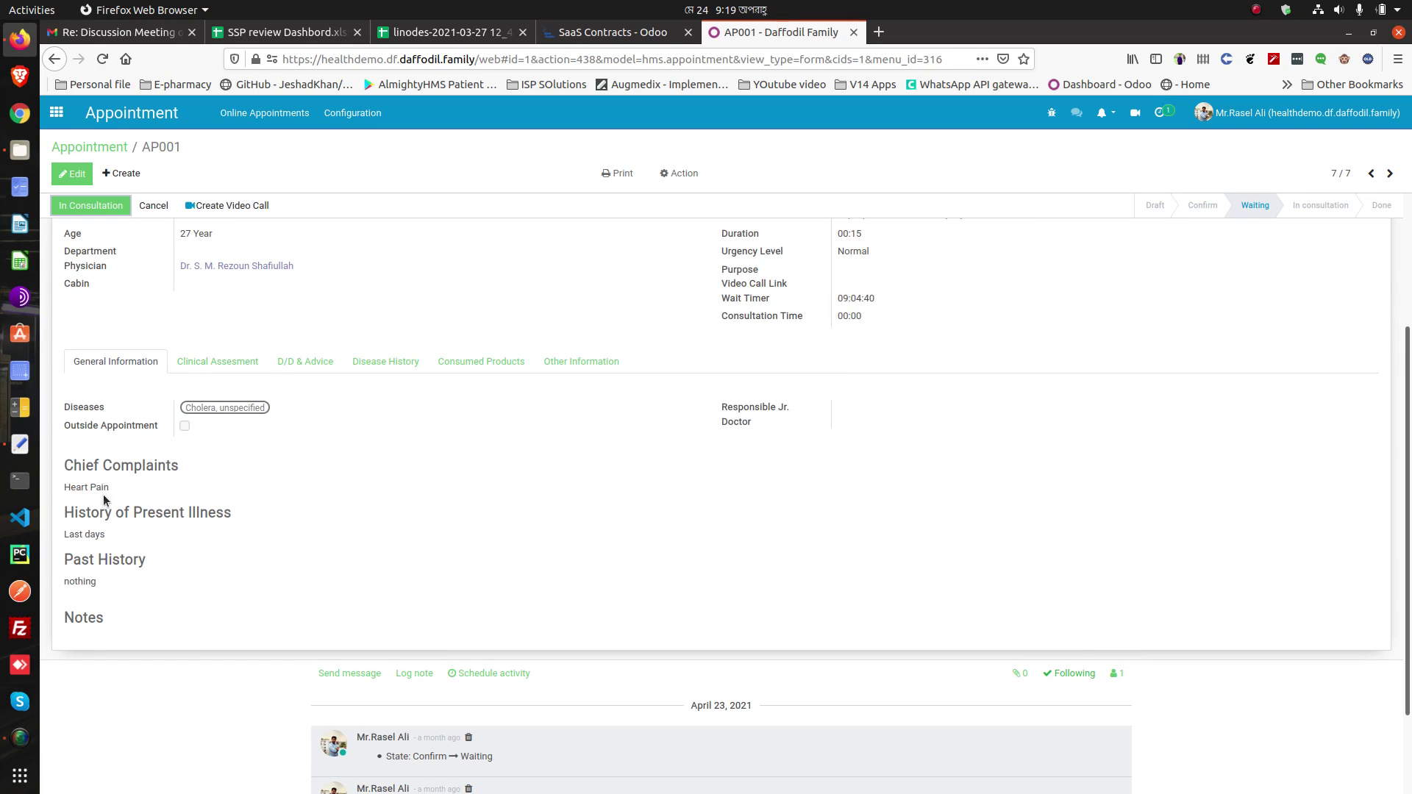
Examine AP001's chief complaints, present illness and past history fields in edit mode, and save the record without changes
click(71, 177)
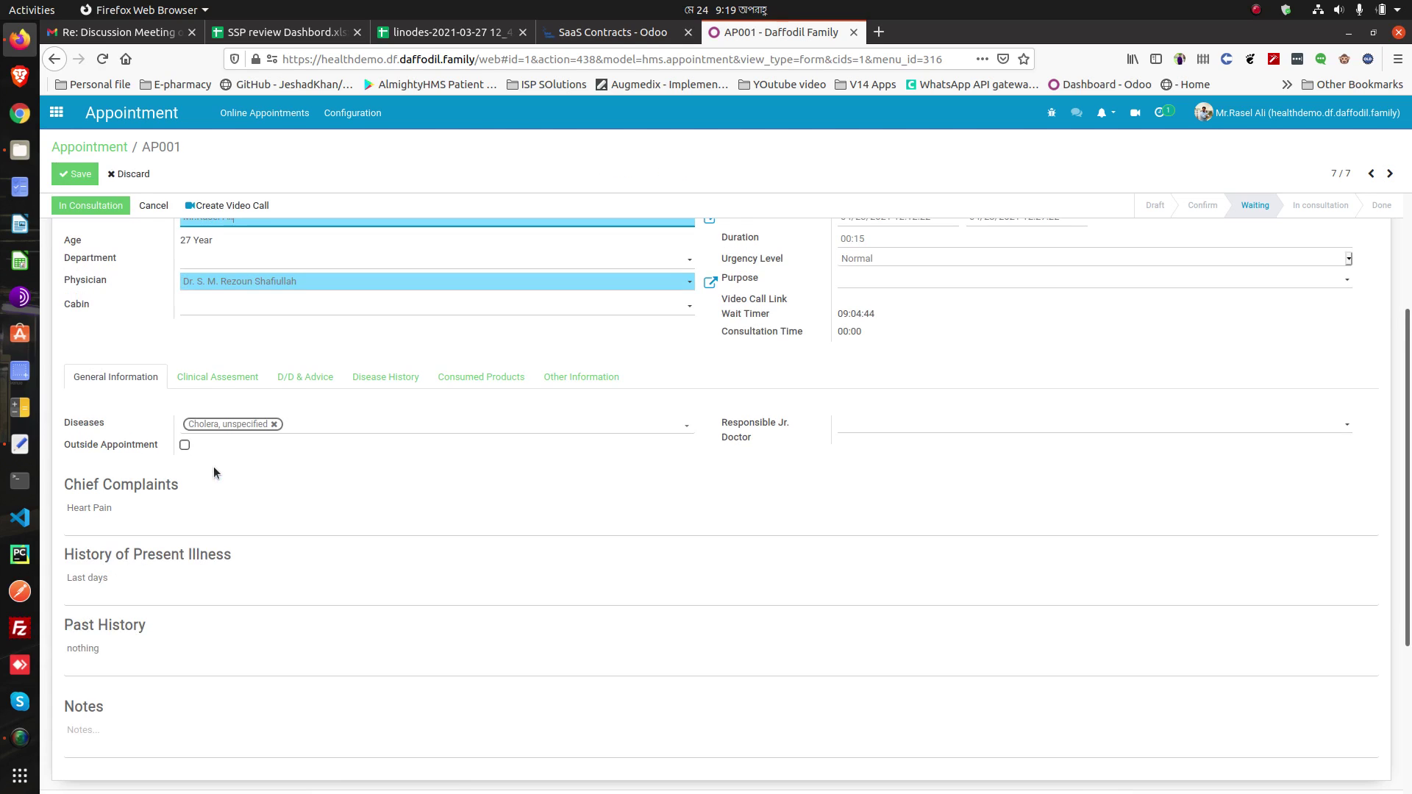
scroll(213, 468, down, 1)
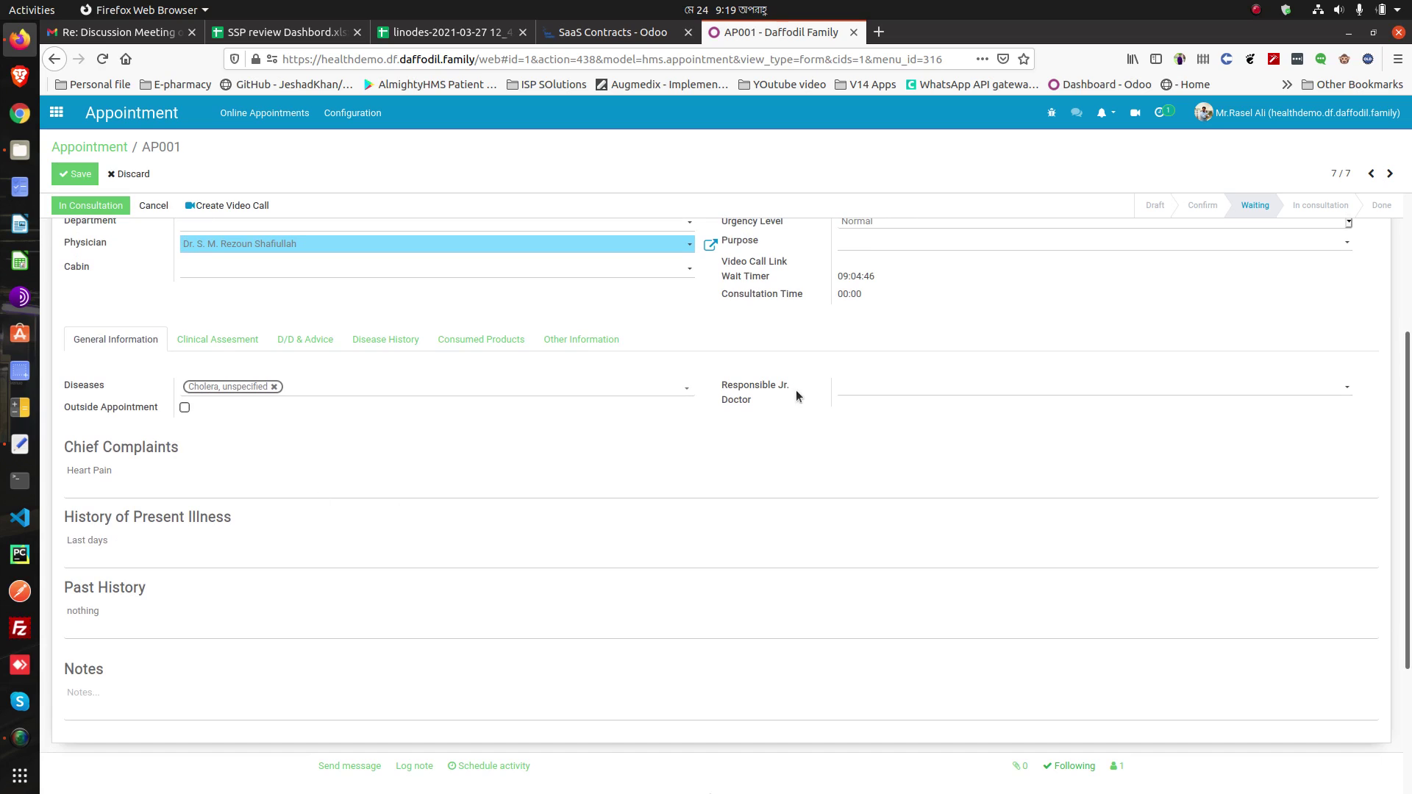
click(126, 481)
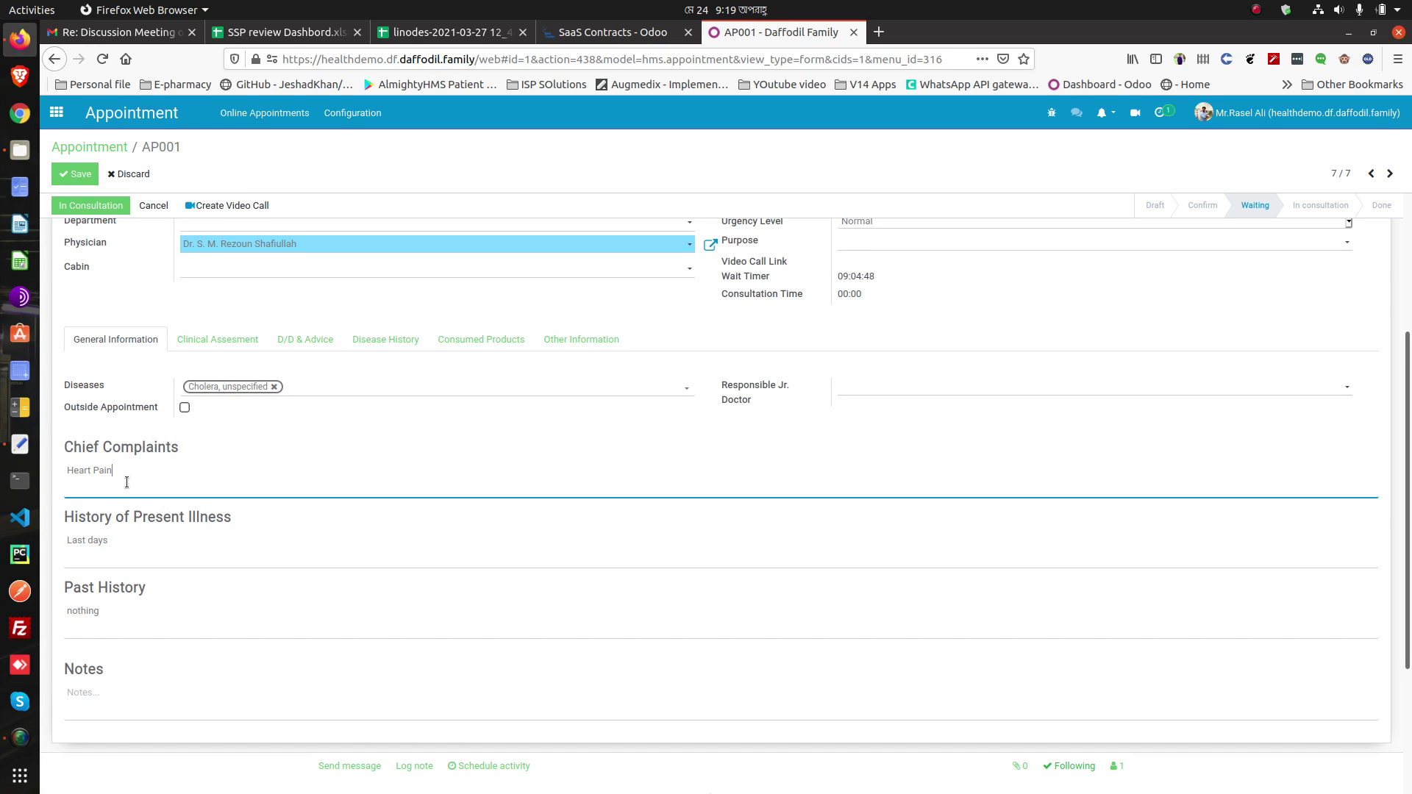
click(106, 543)
click(130, 618)
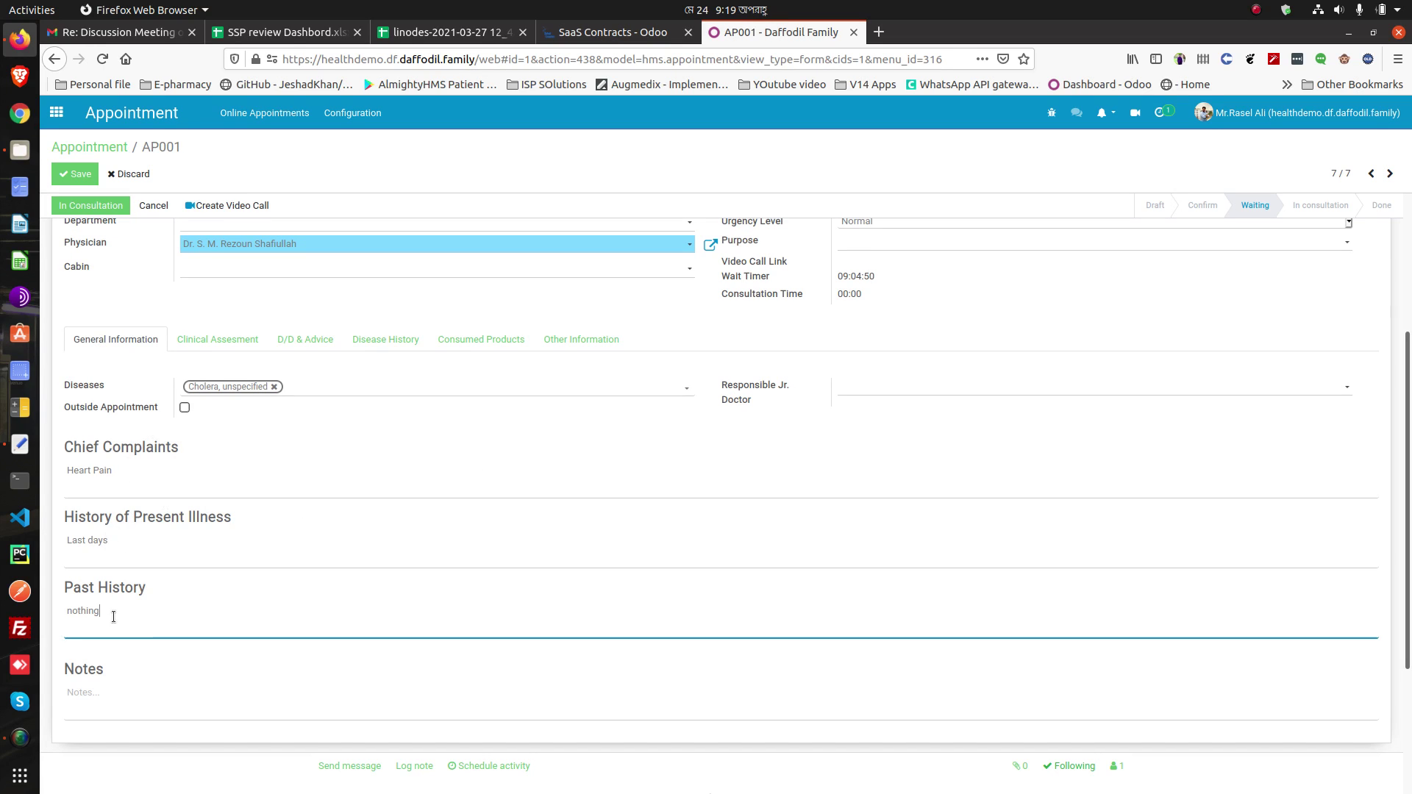
scroll(208, 579, up, 3)
scroll(231, 436, up, 3)
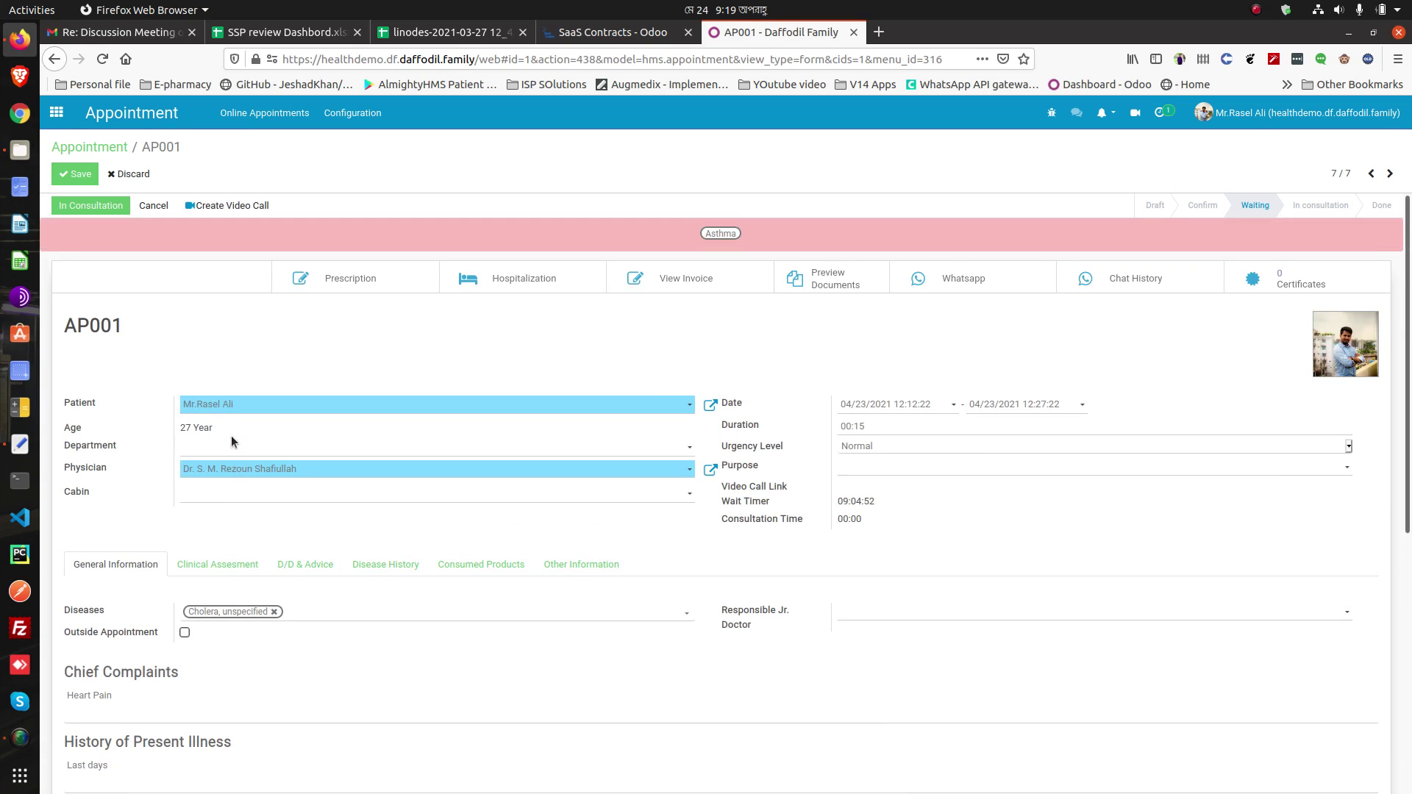
click(76, 174)
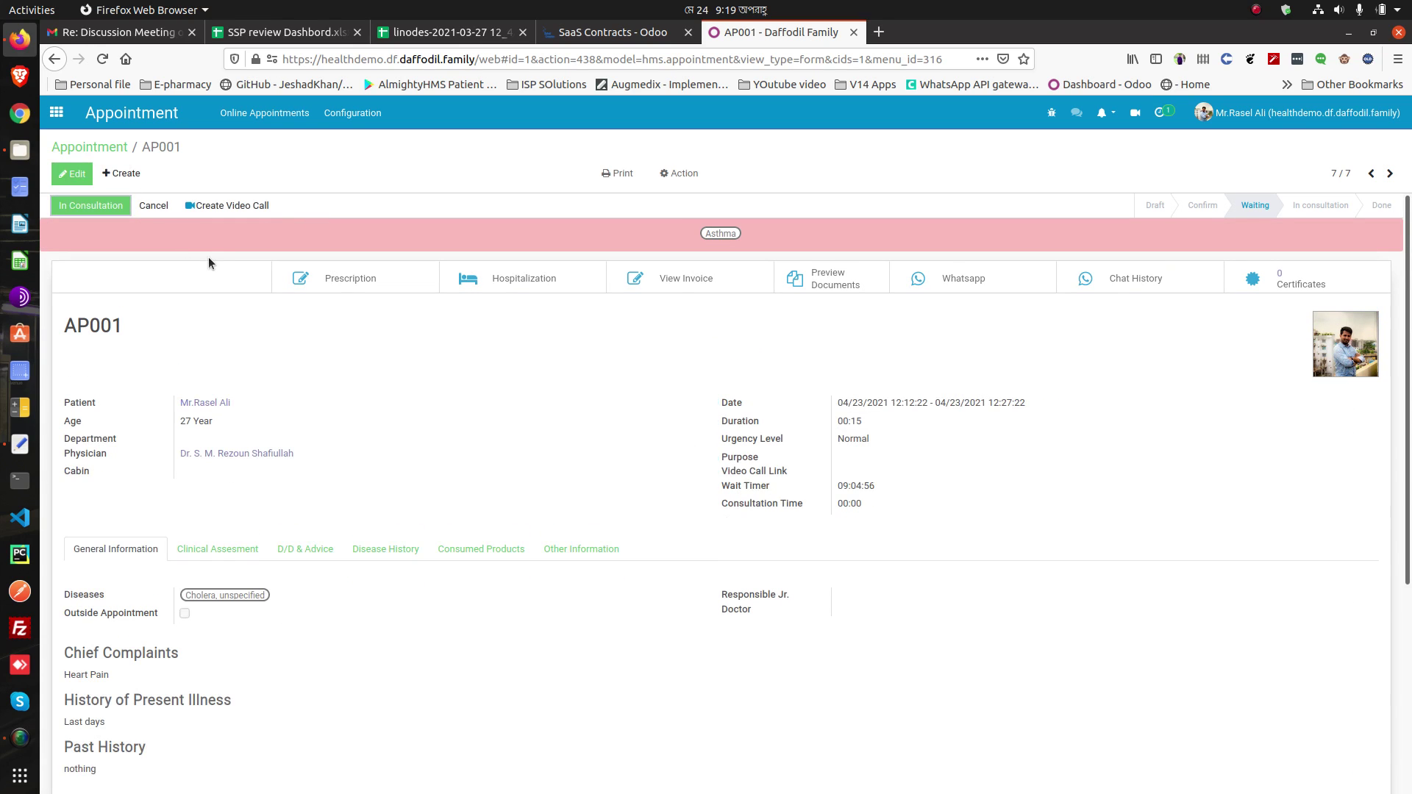
Create a video call link for appointment AP001
click(209, 206)
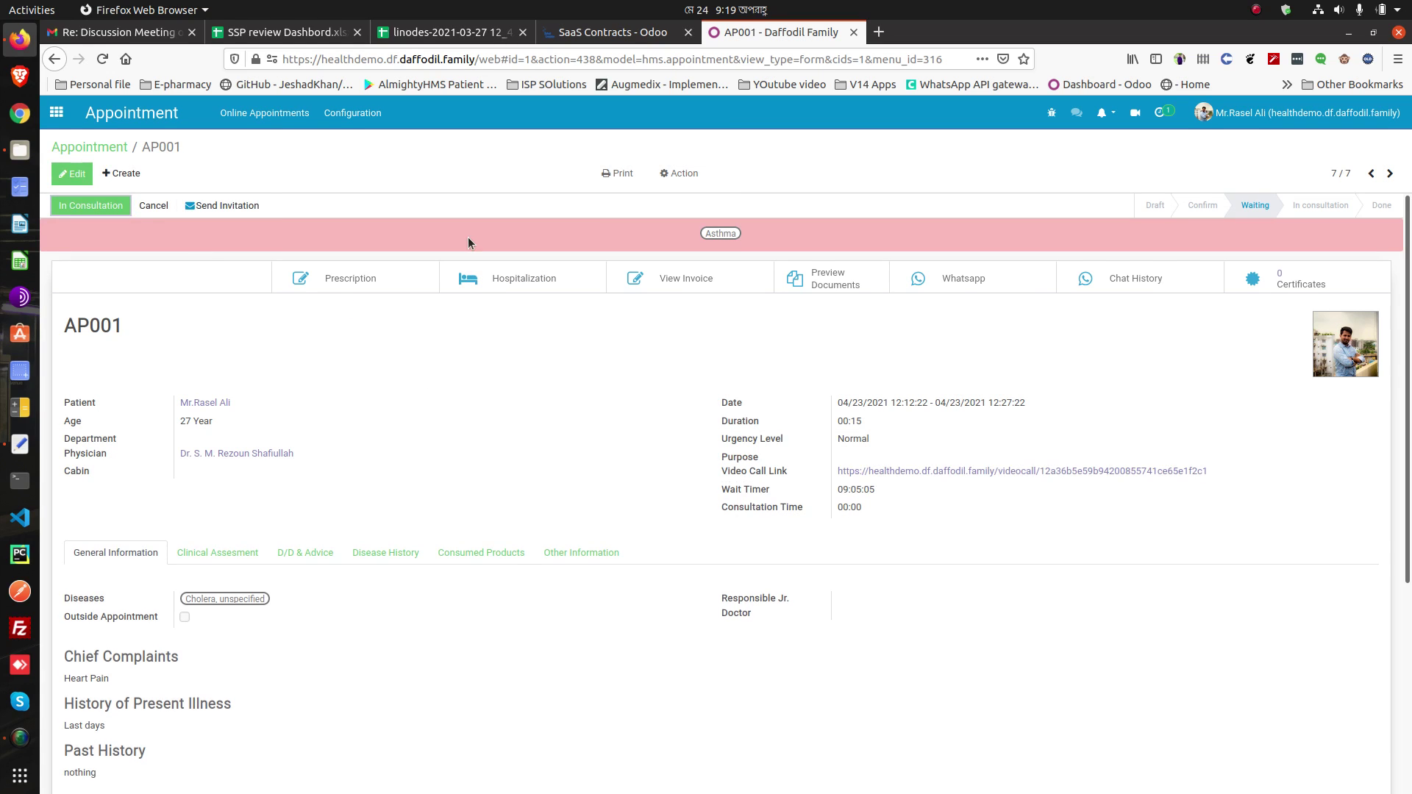
click(217, 205)
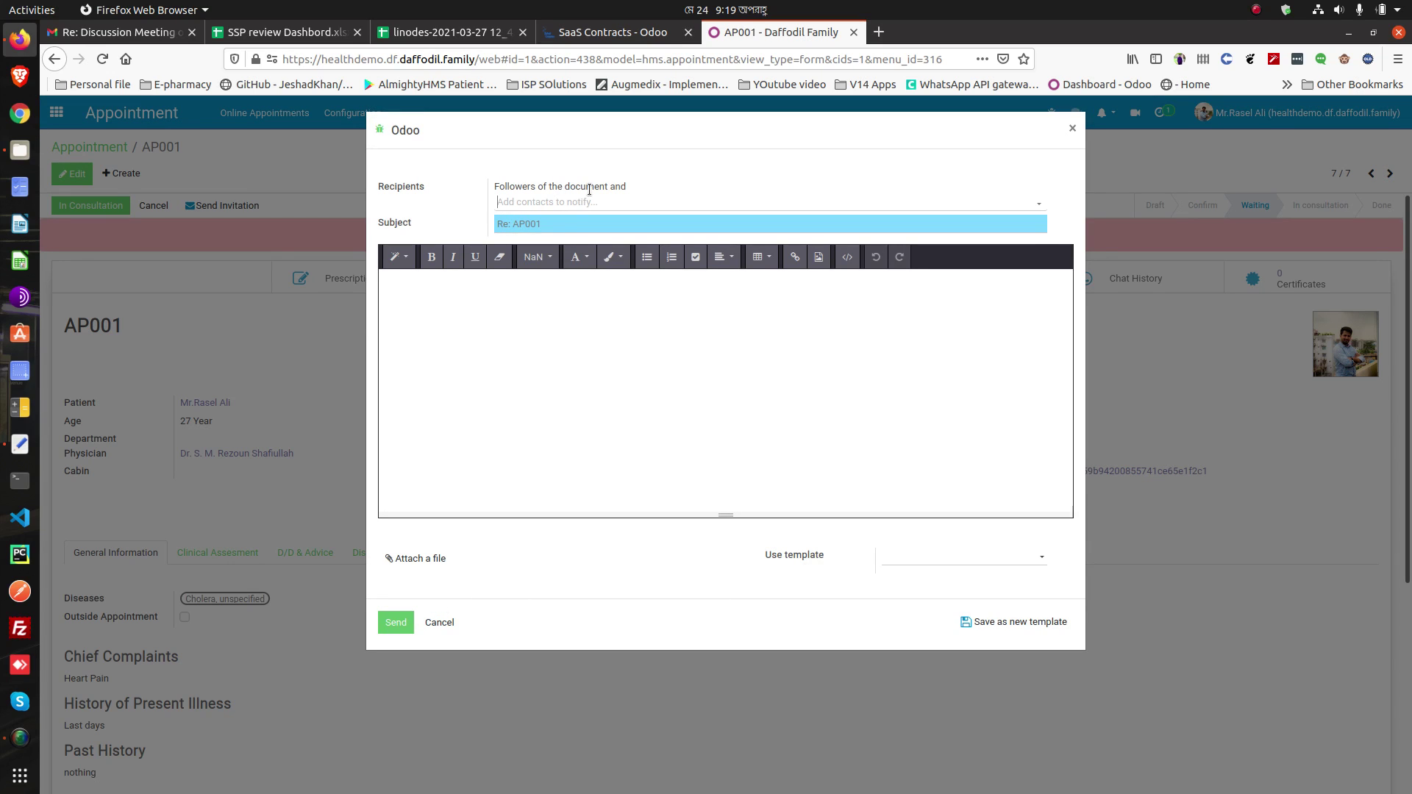
click(530, 200)
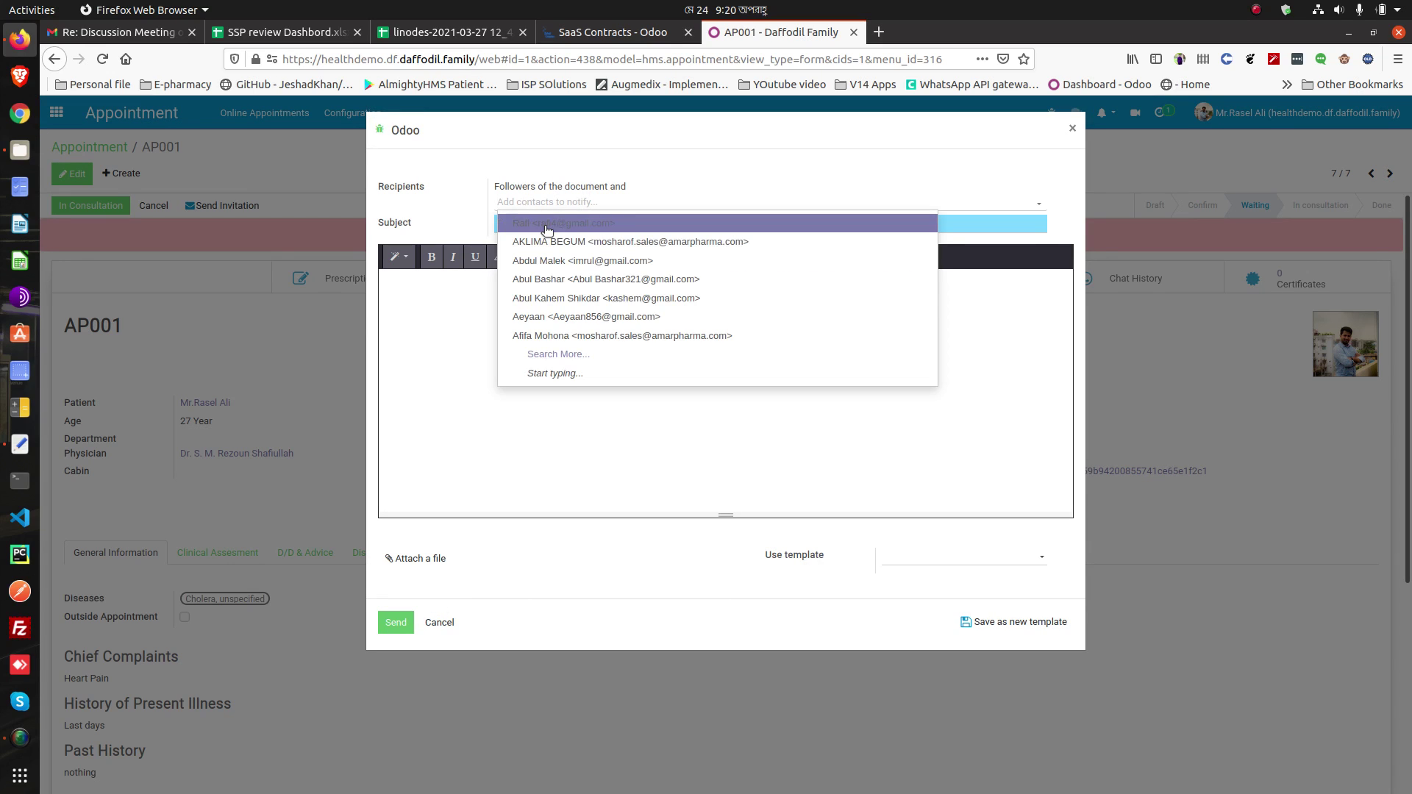
click(634, 230)
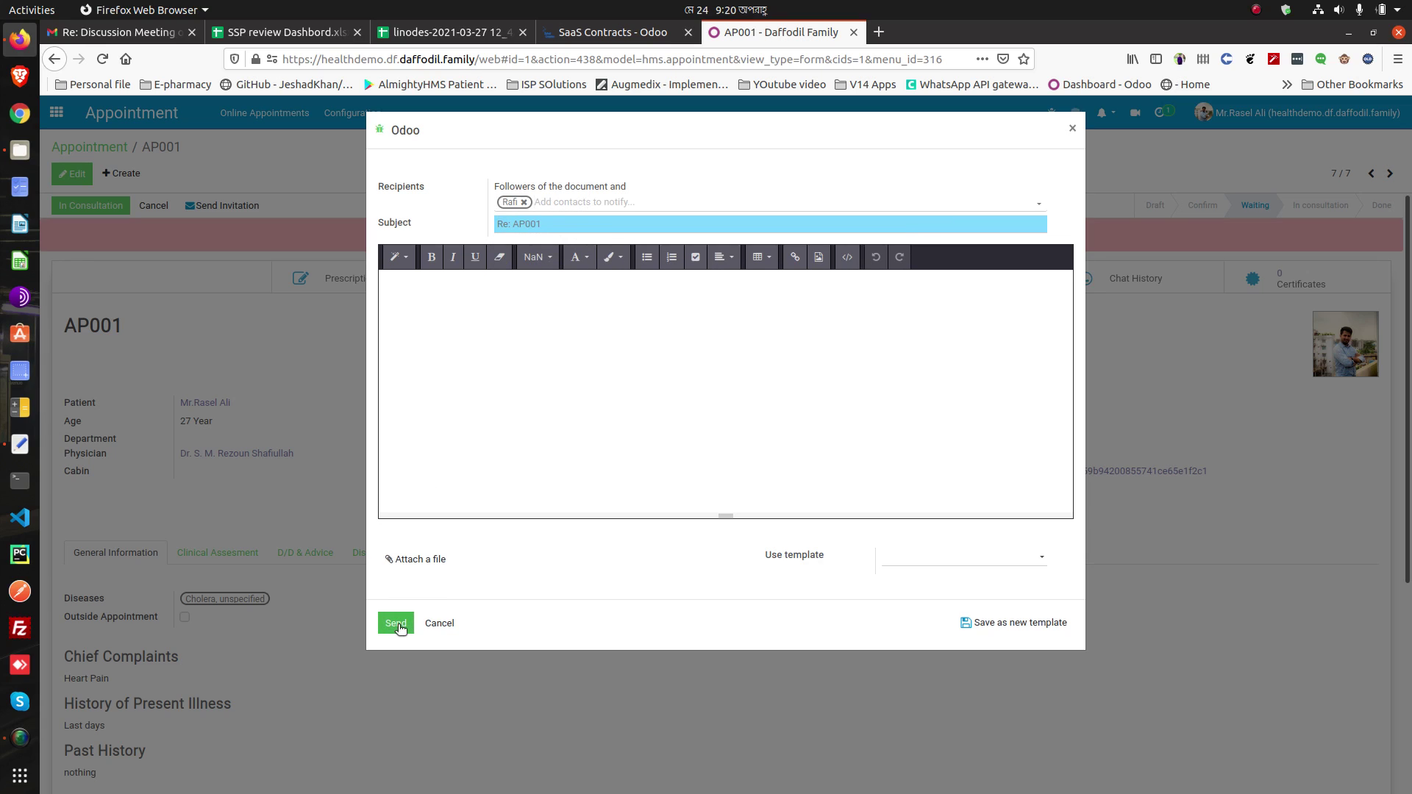
click(441, 624)
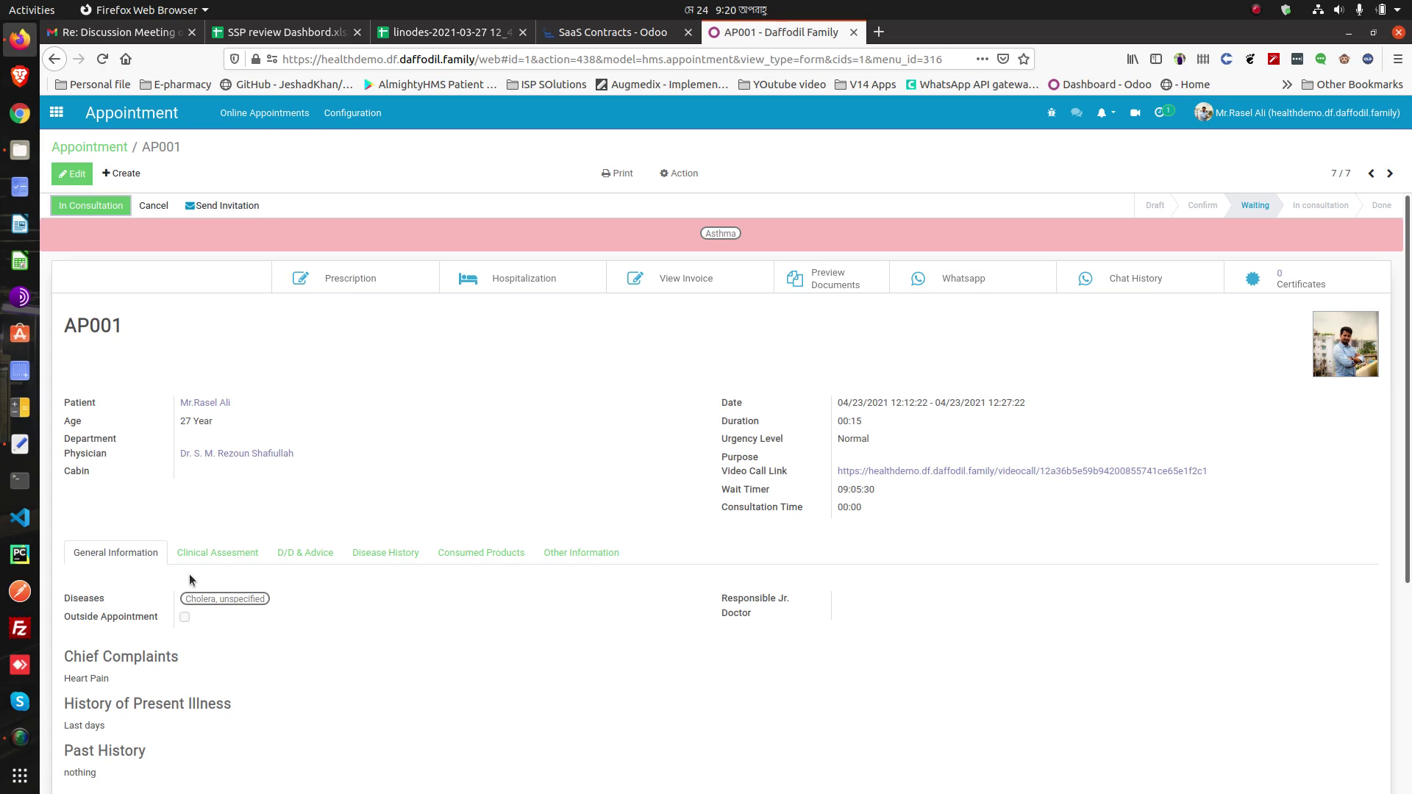
Review AP001's Clinical Assesment, D/D & Advice, Disease History and Consumed Products sections, and return to General Information
click(224, 557)
click(309, 556)
click(384, 556)
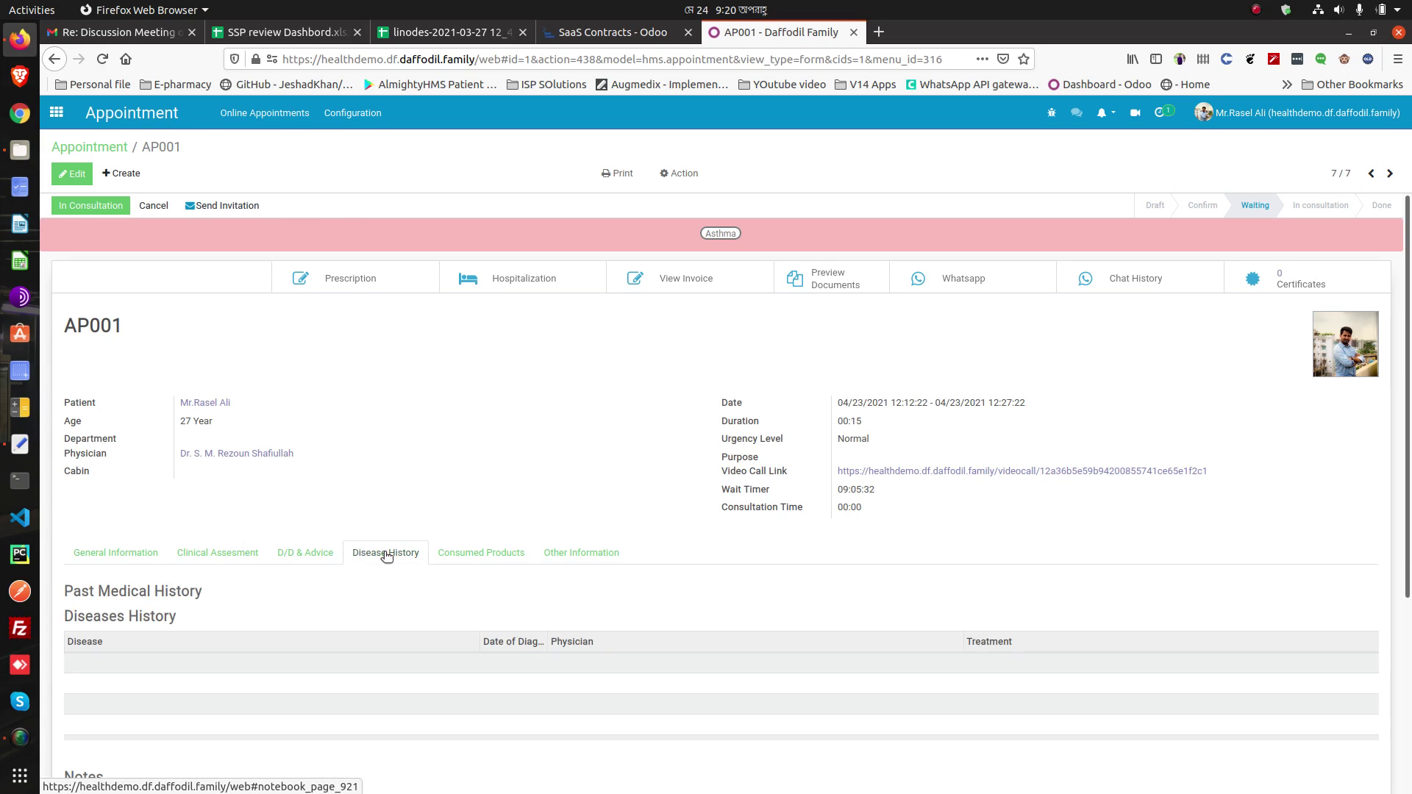
click(300, 553)
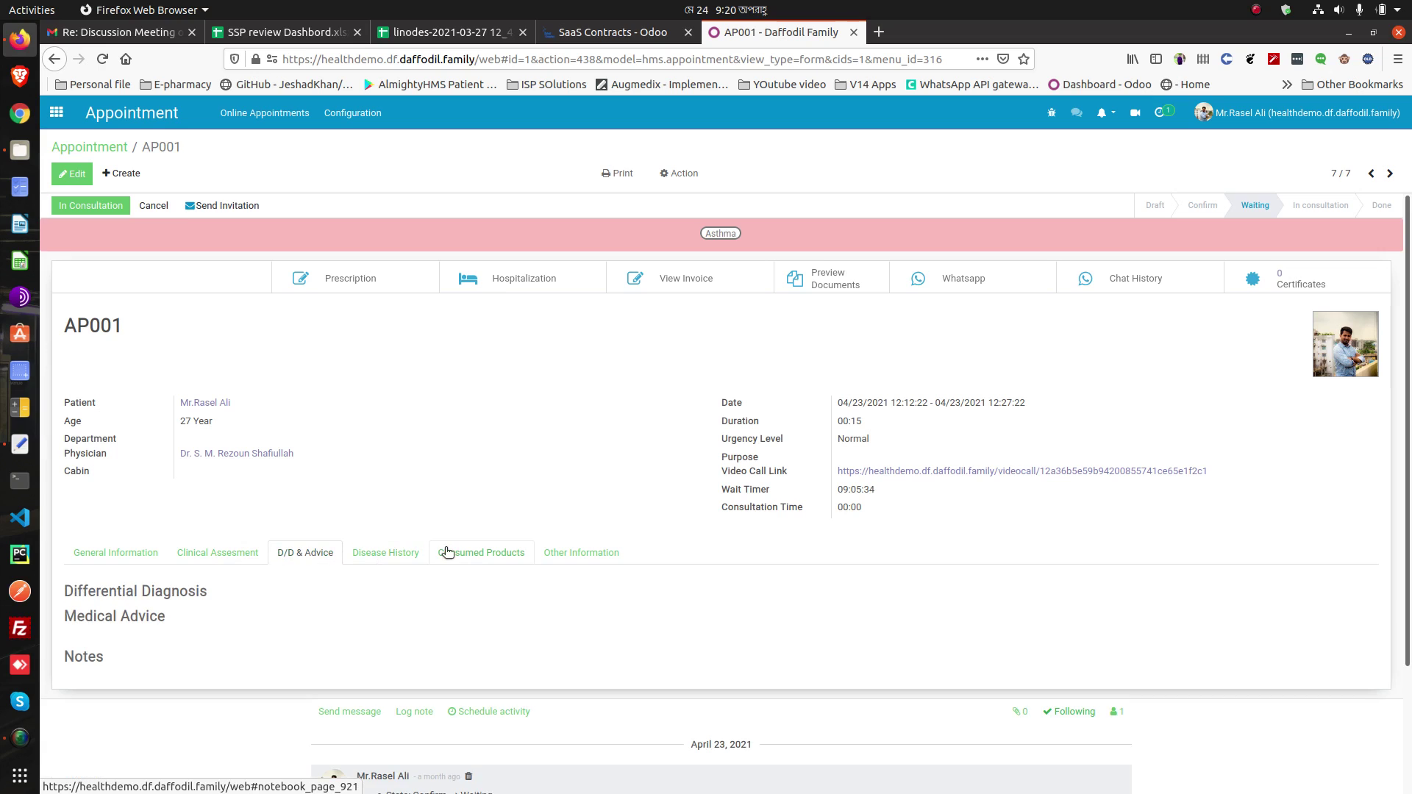
click(449, 553)
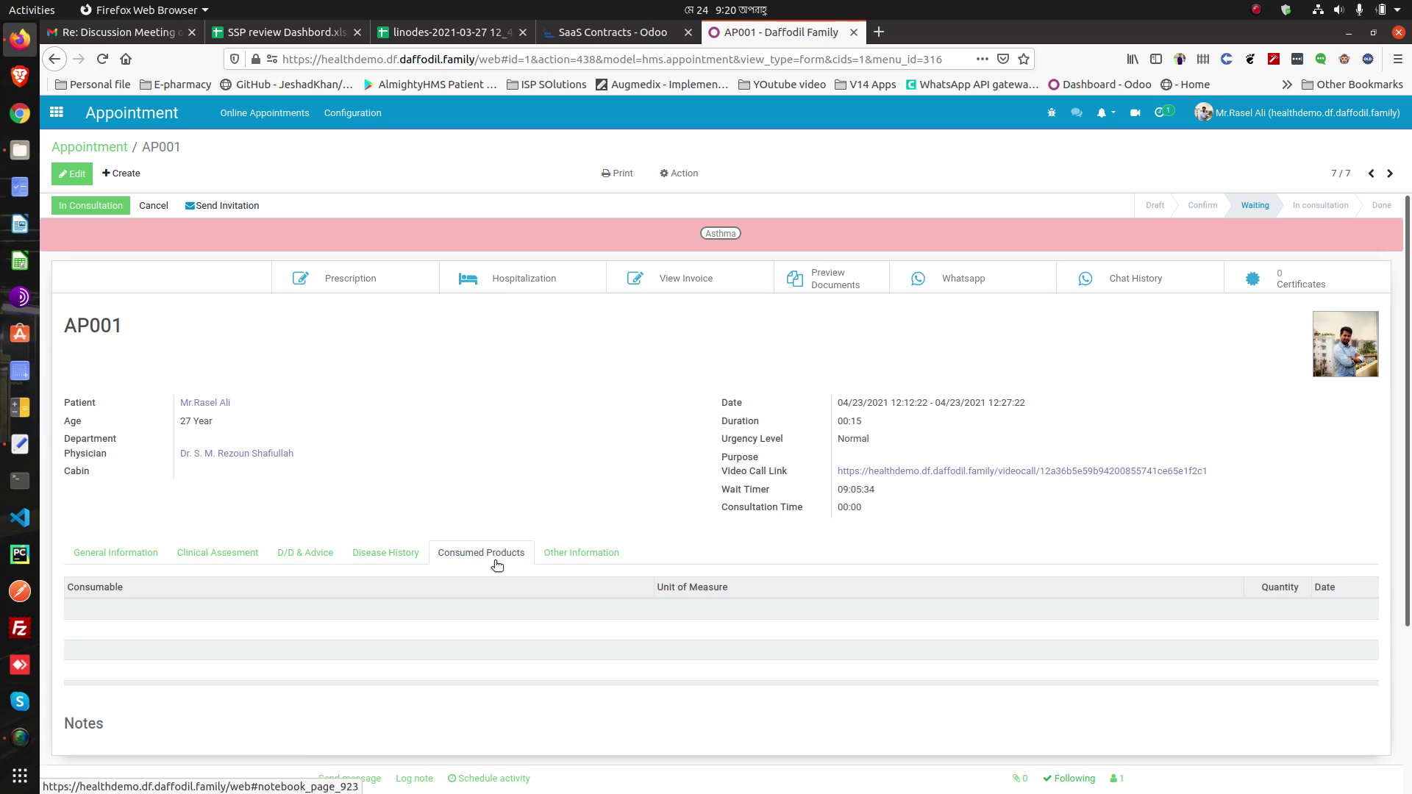
click(143, 556)
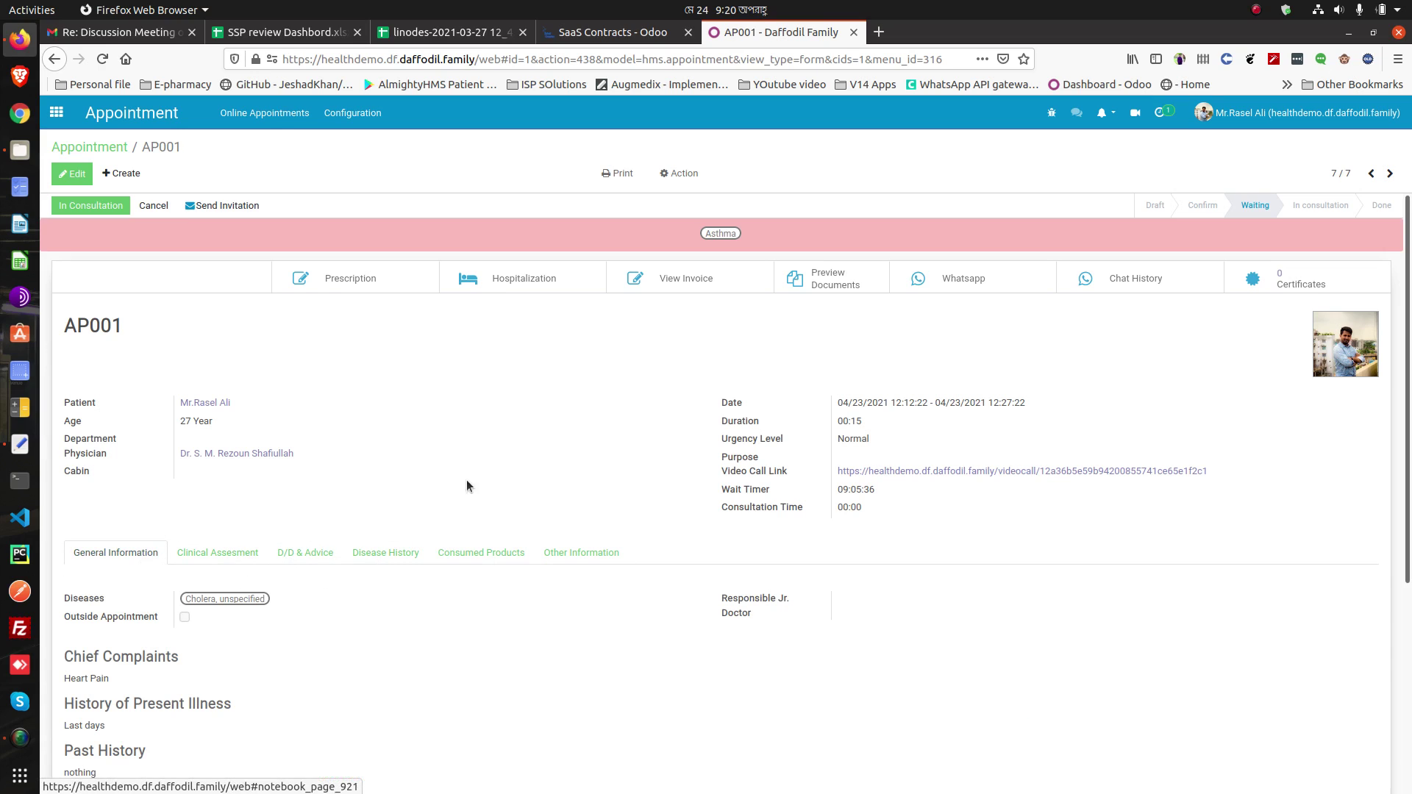
Move AP001 to In Consultation, and review its Clinical Assesment and D/D & Advice fields in edit mode, saving without changes
click(87, 206)
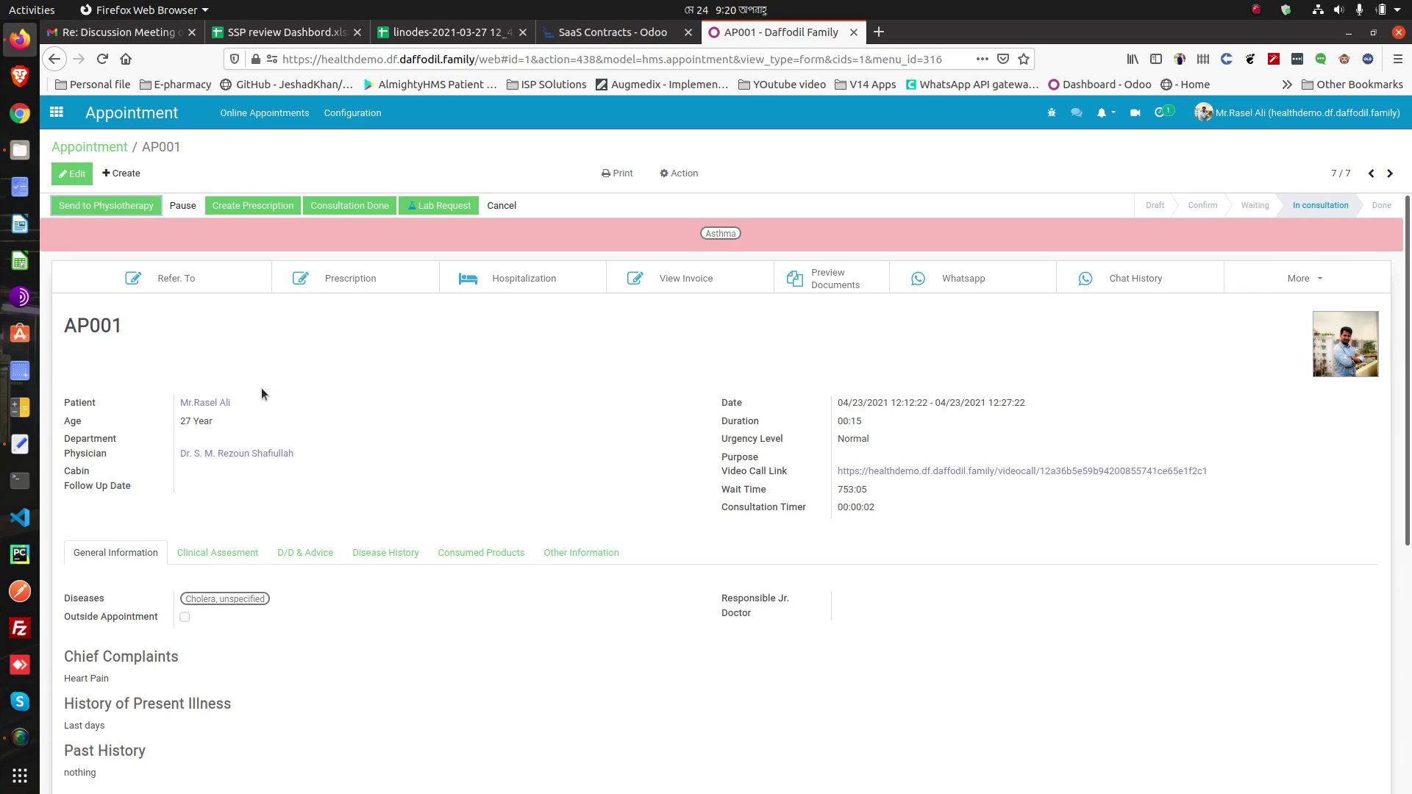
click(75, 174)
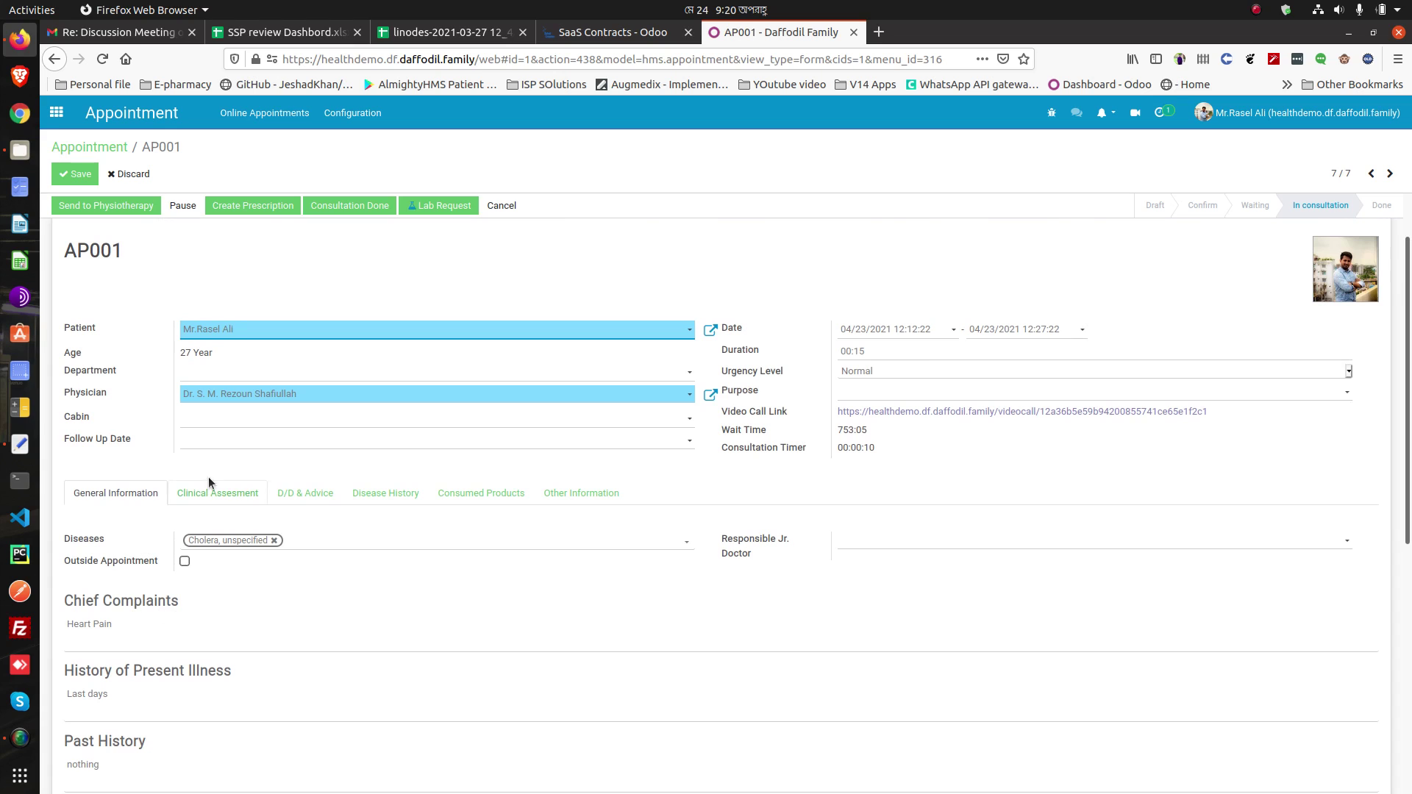
click(212, 495)
scroll(321, 482, down, 3)
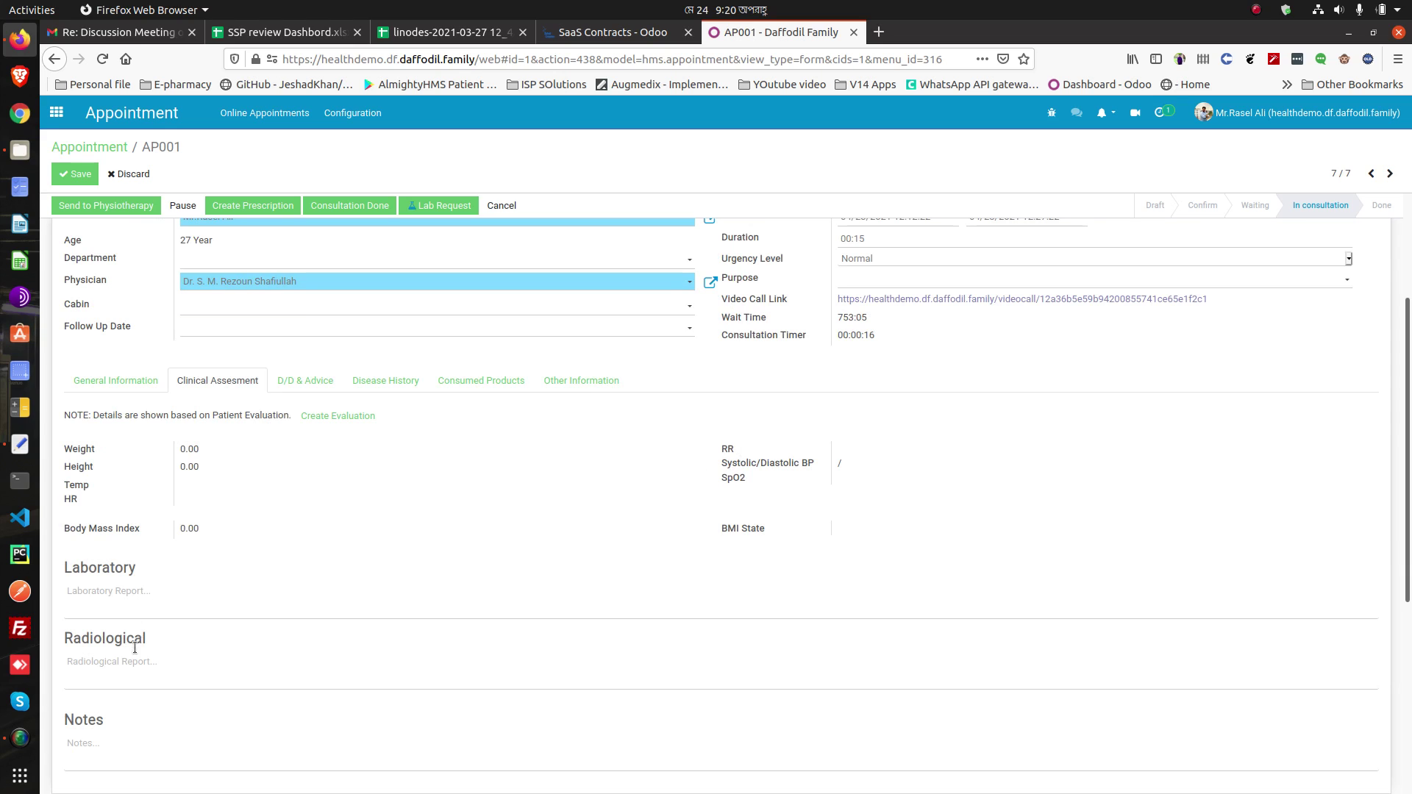
scroll(315, 434, up, 2)
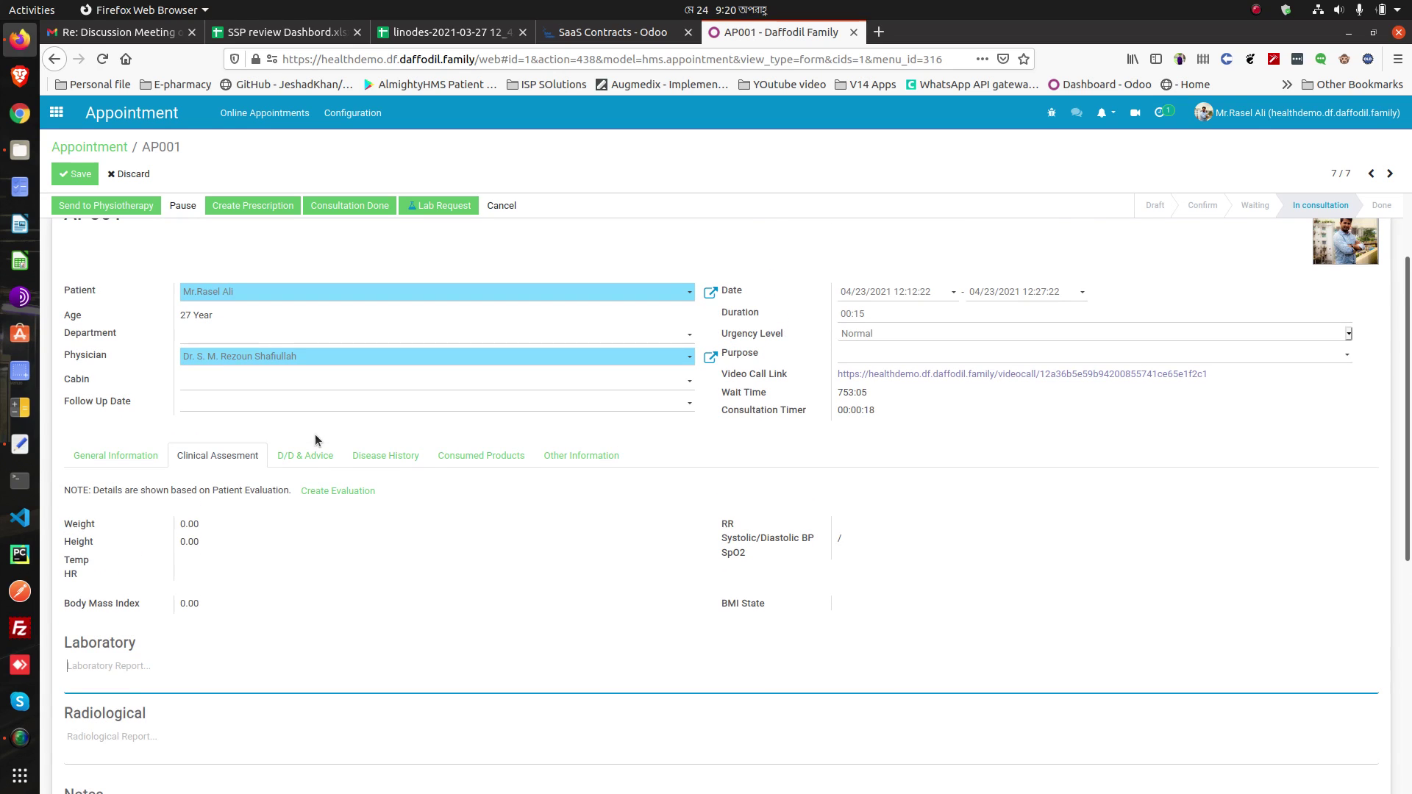
click(310, 459)
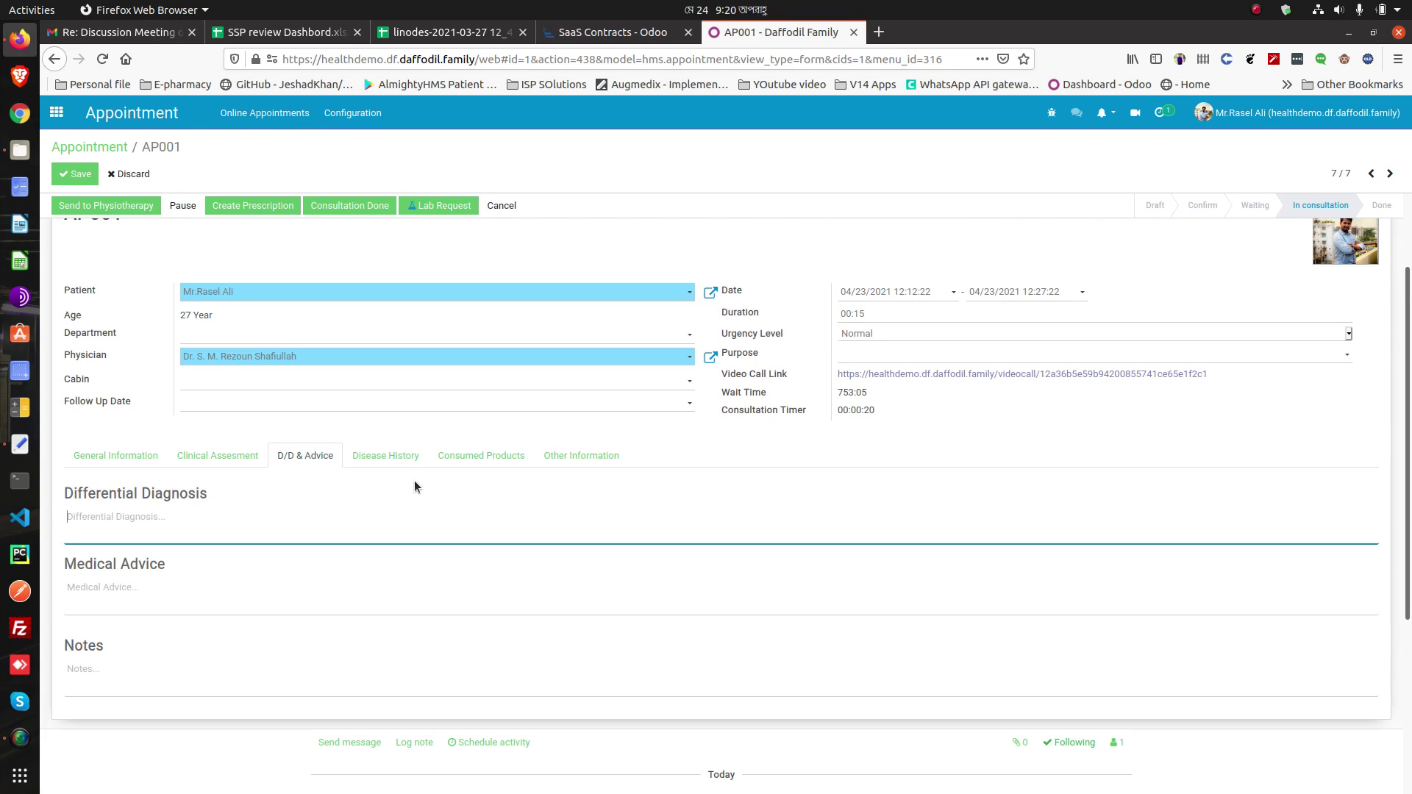
click(132, 592)
scroll(353, 452, up, 3)
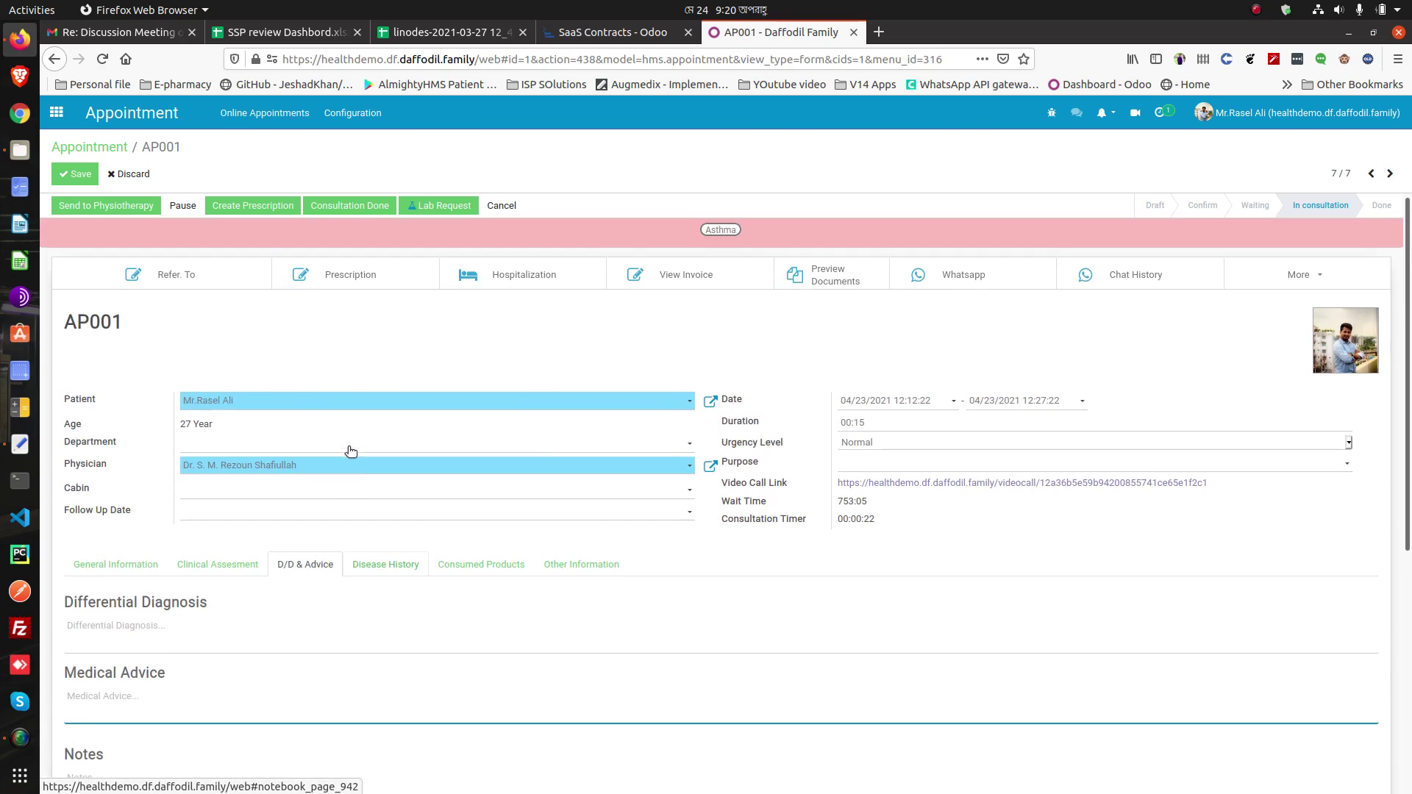
click(81, 174)
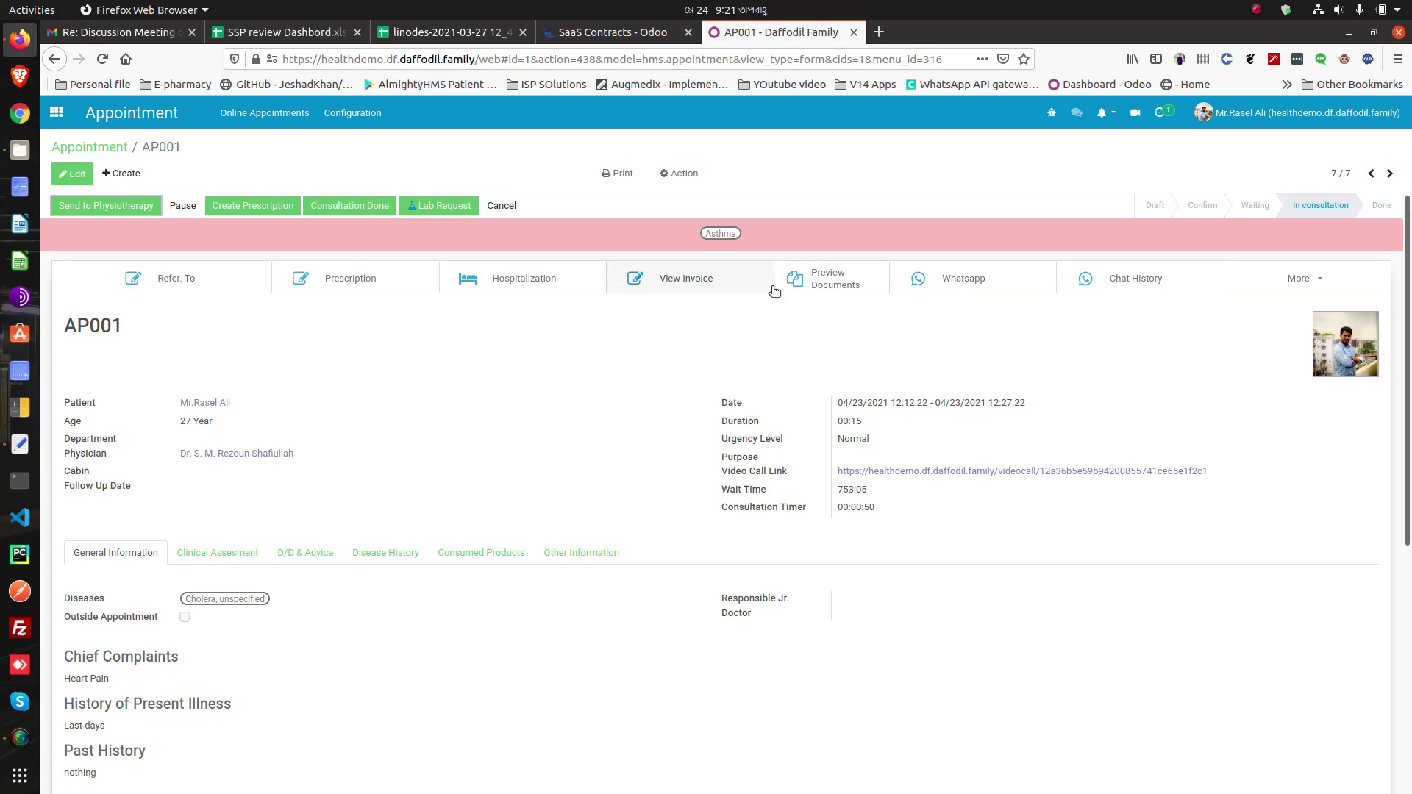
View AP001's additional record links, and start a new prescription from the appointment
click(1306, 280)
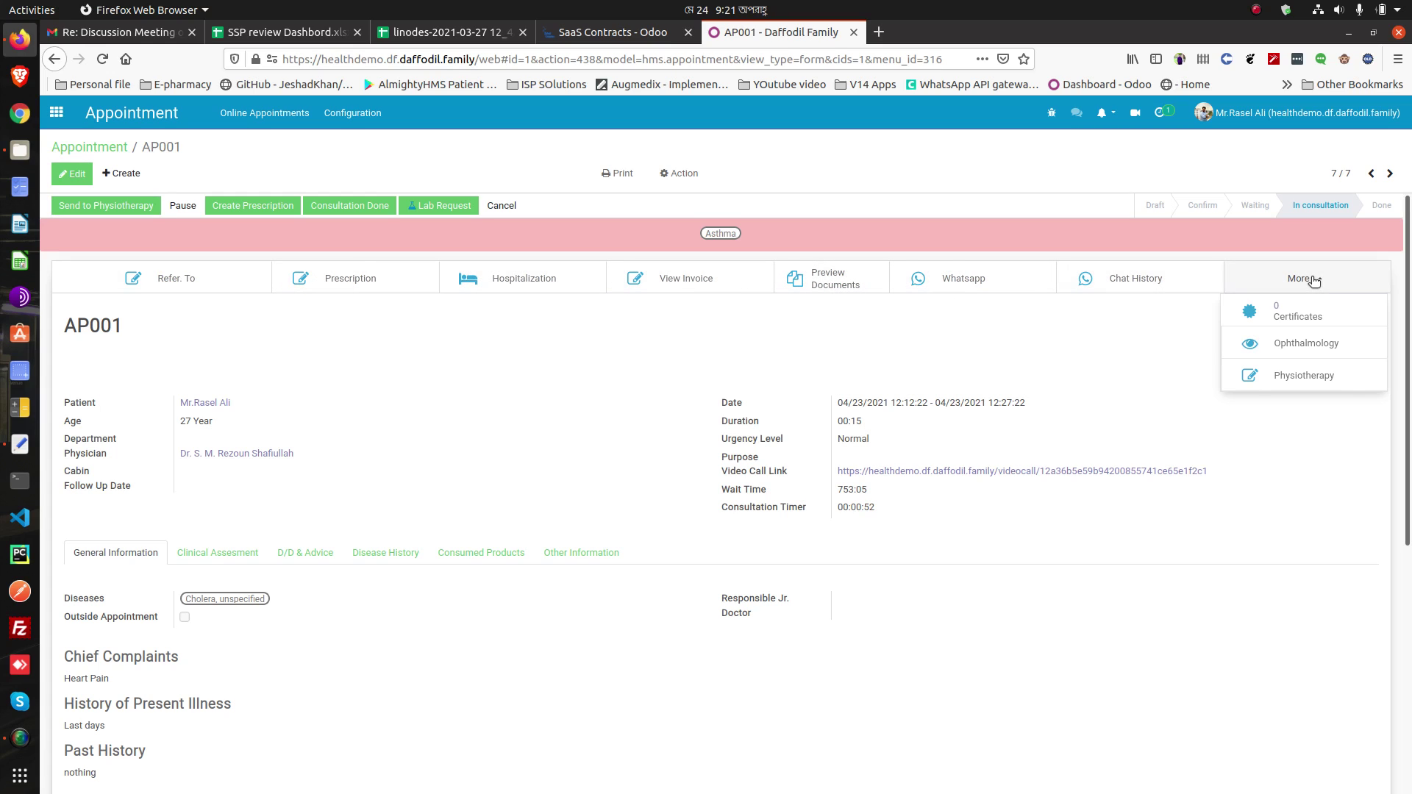
click(252, 205)
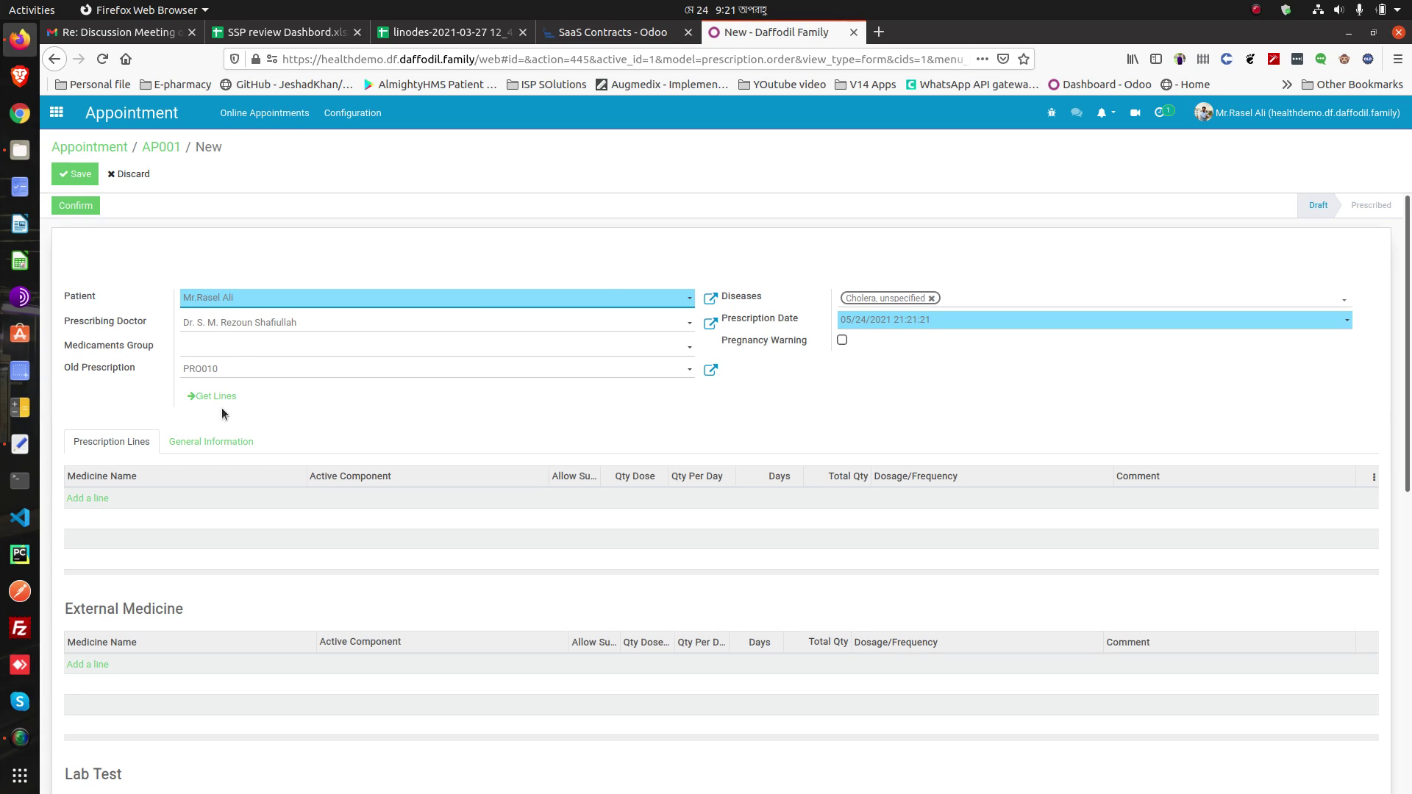
drag(136, 369, 95, 370)
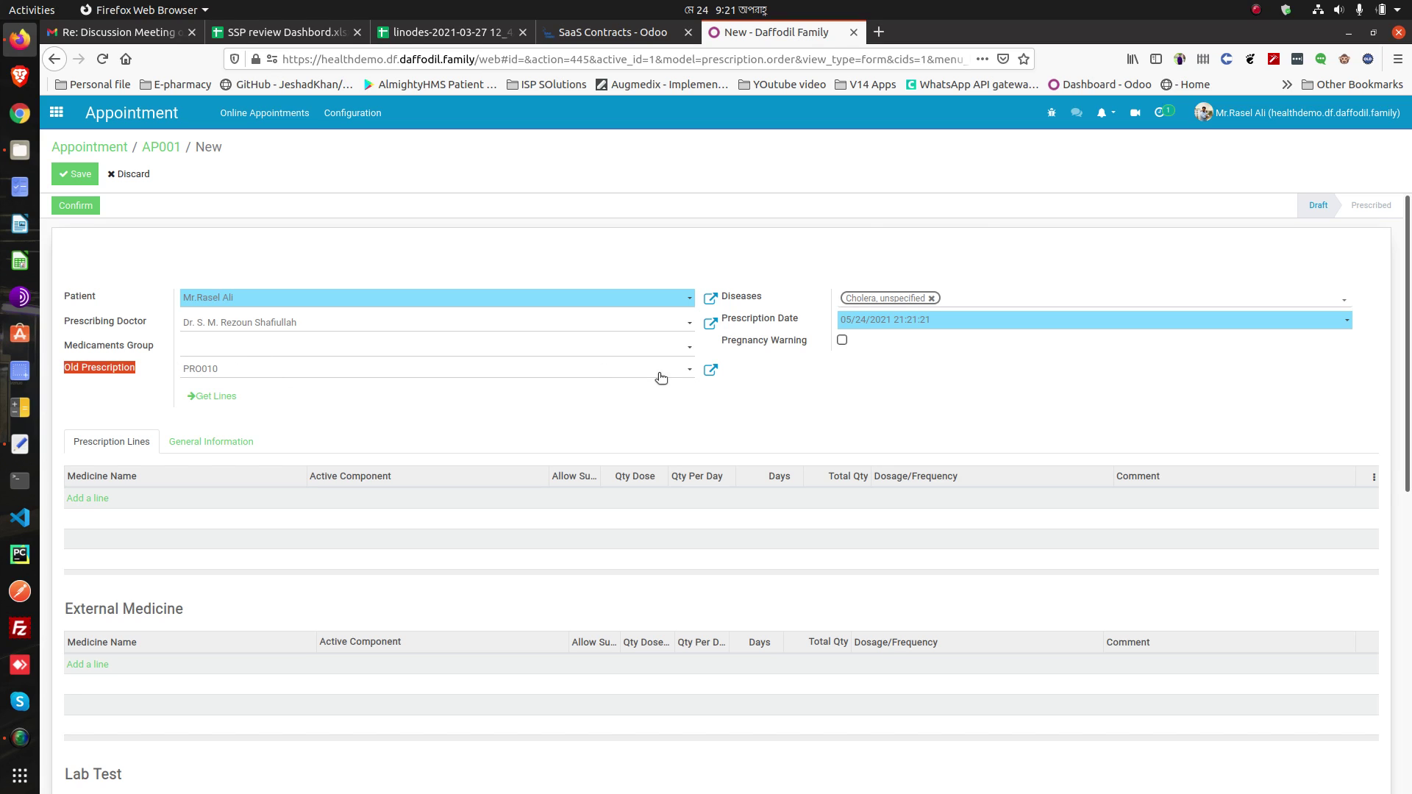
Add a prescription line for 3-GEOCEF with active component 1+1+1, substitution allowed and 7 days
click(91, 498)
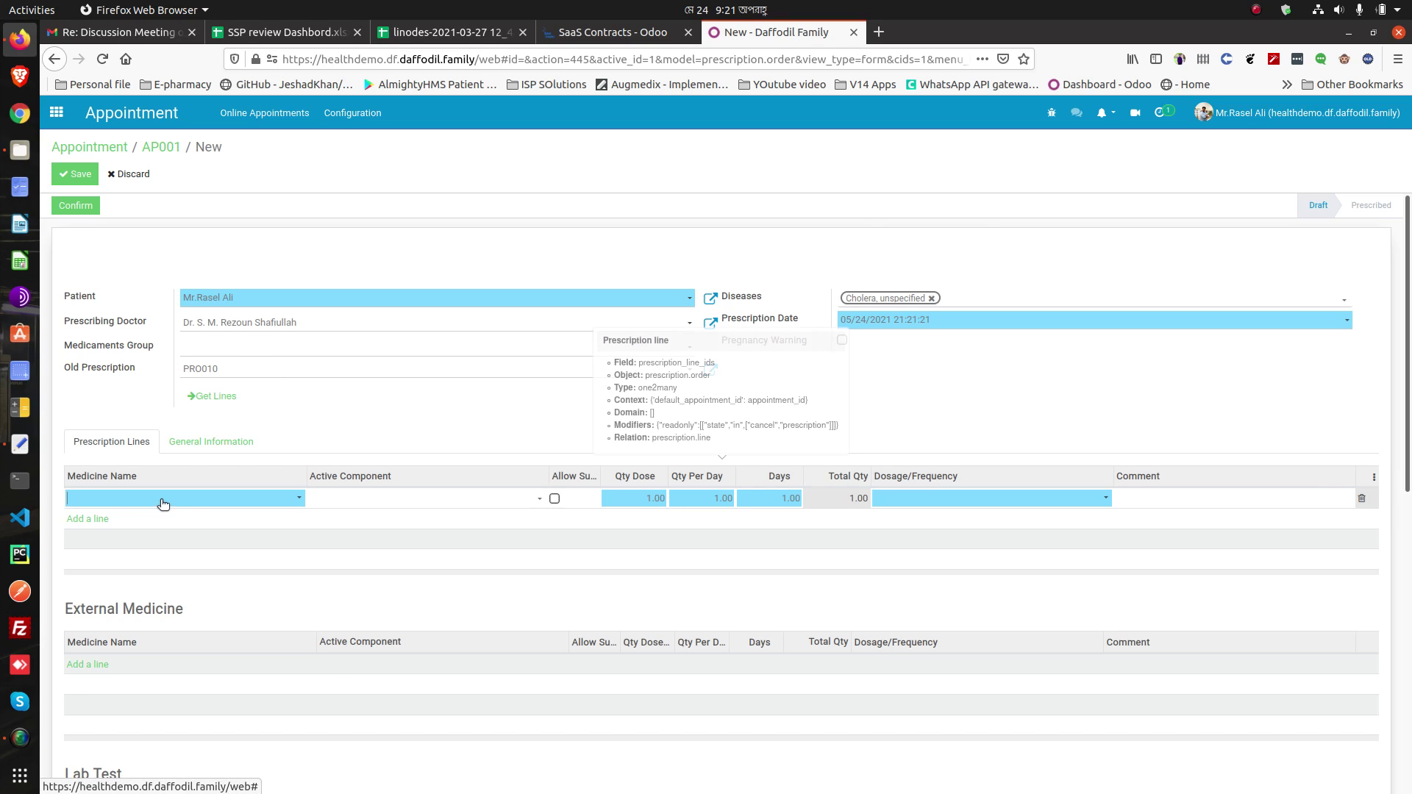
click(143, 524)
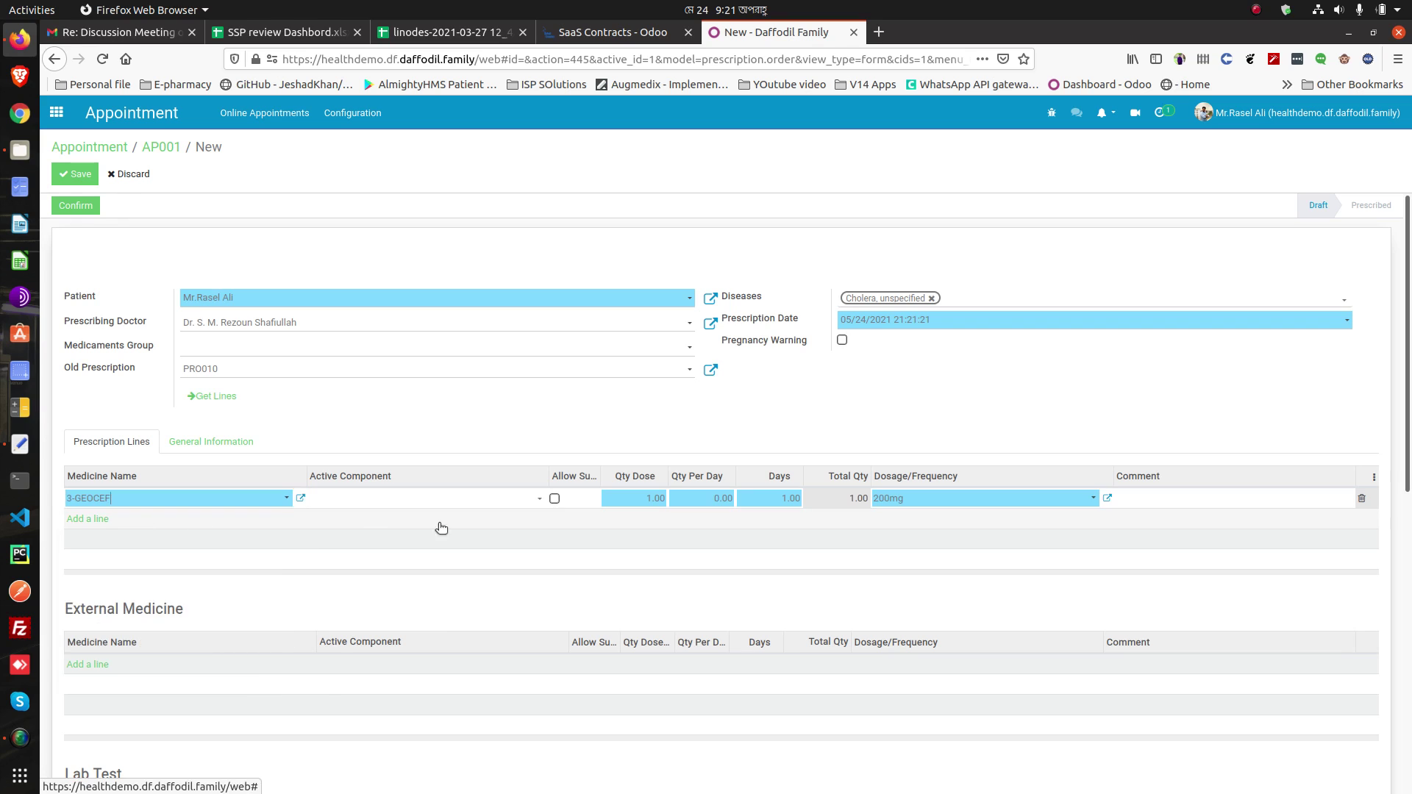
click(401, 507)
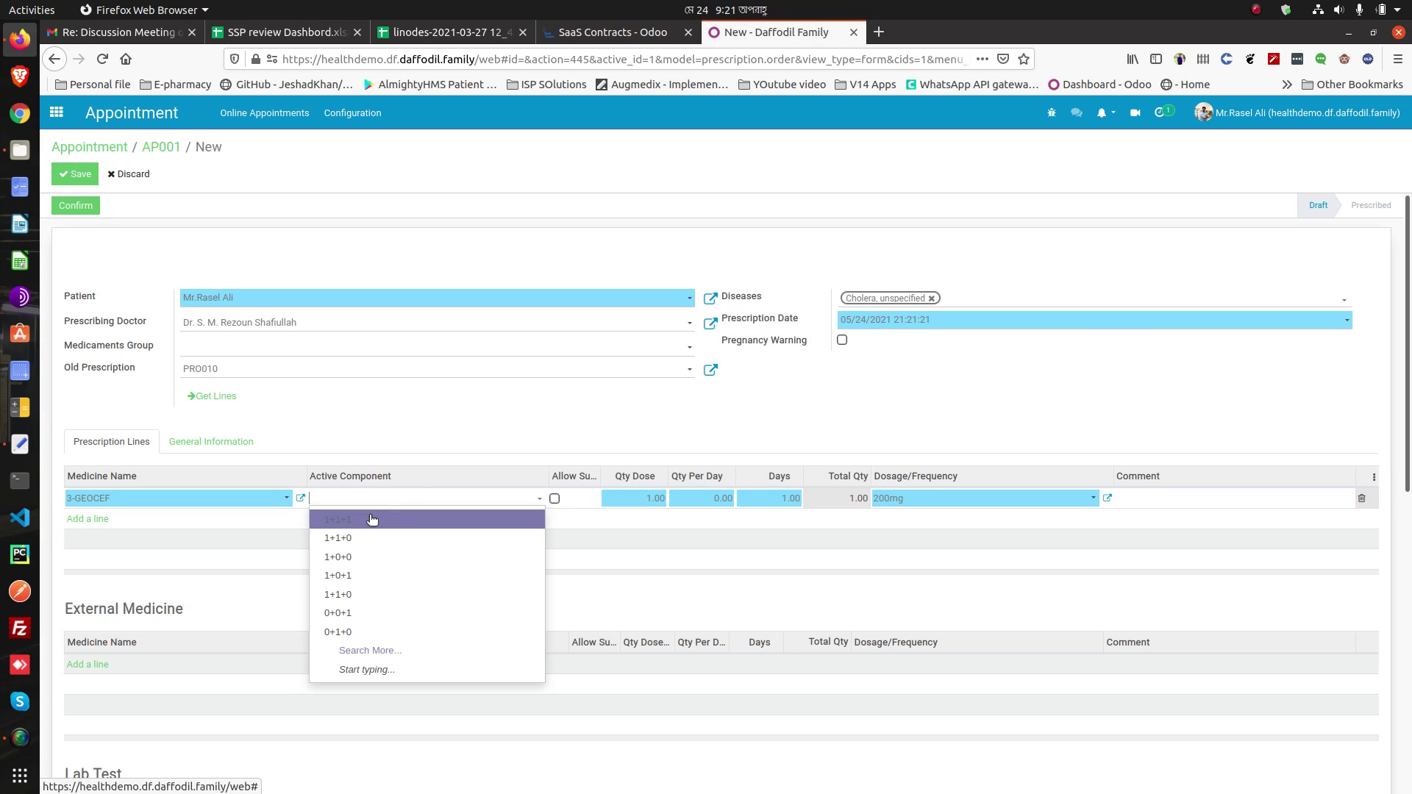
click(371, 519)
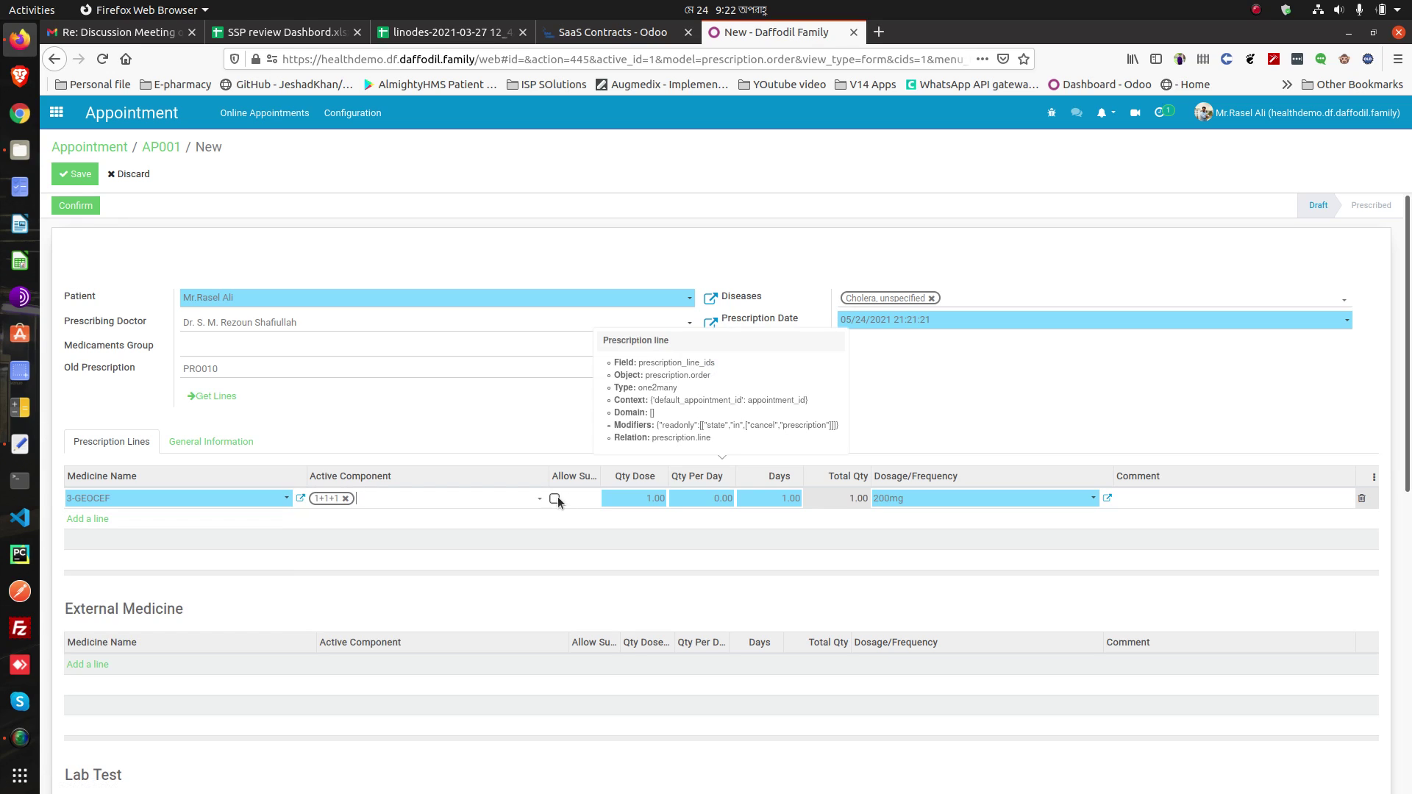
click(555, 499)
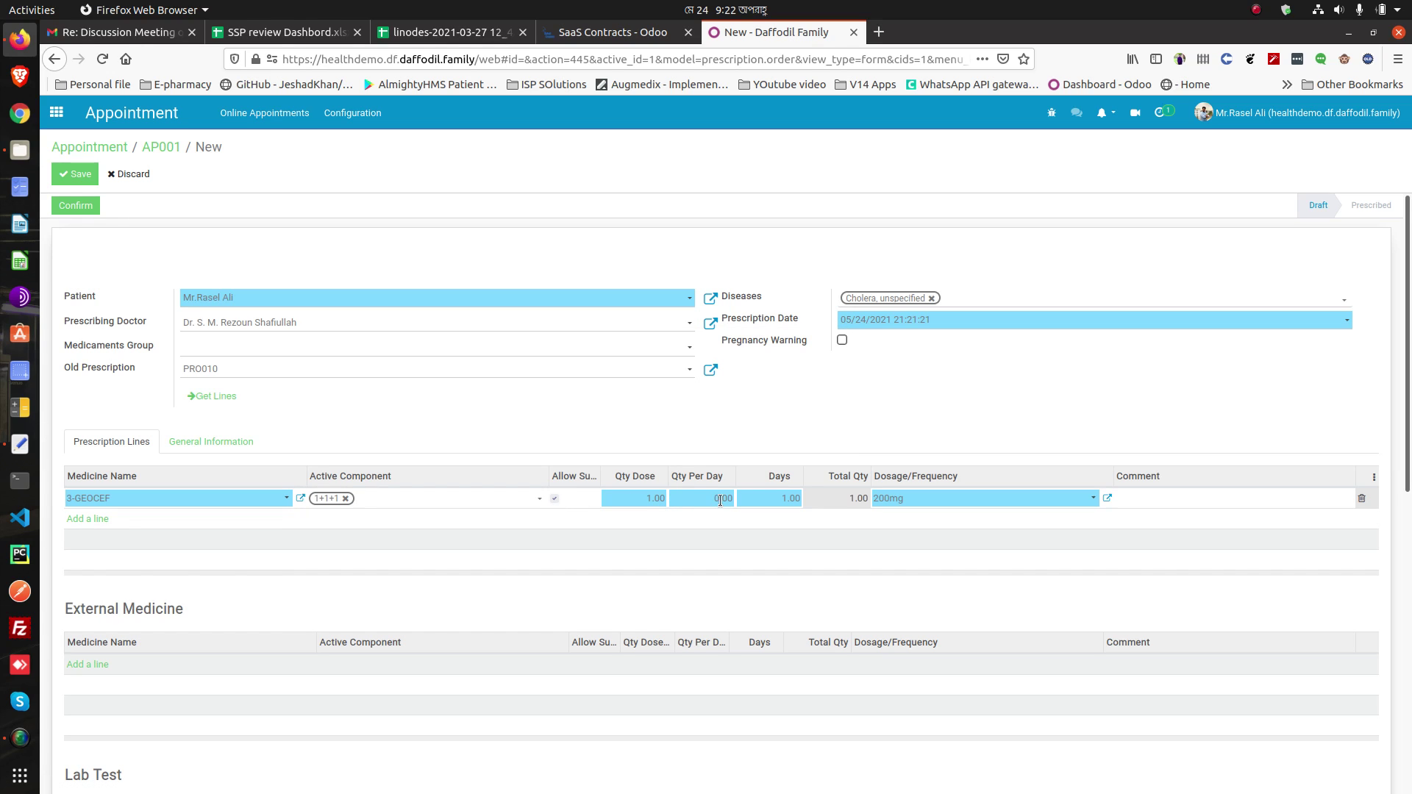
click(769, 494)
text(7)
click(834, 513)
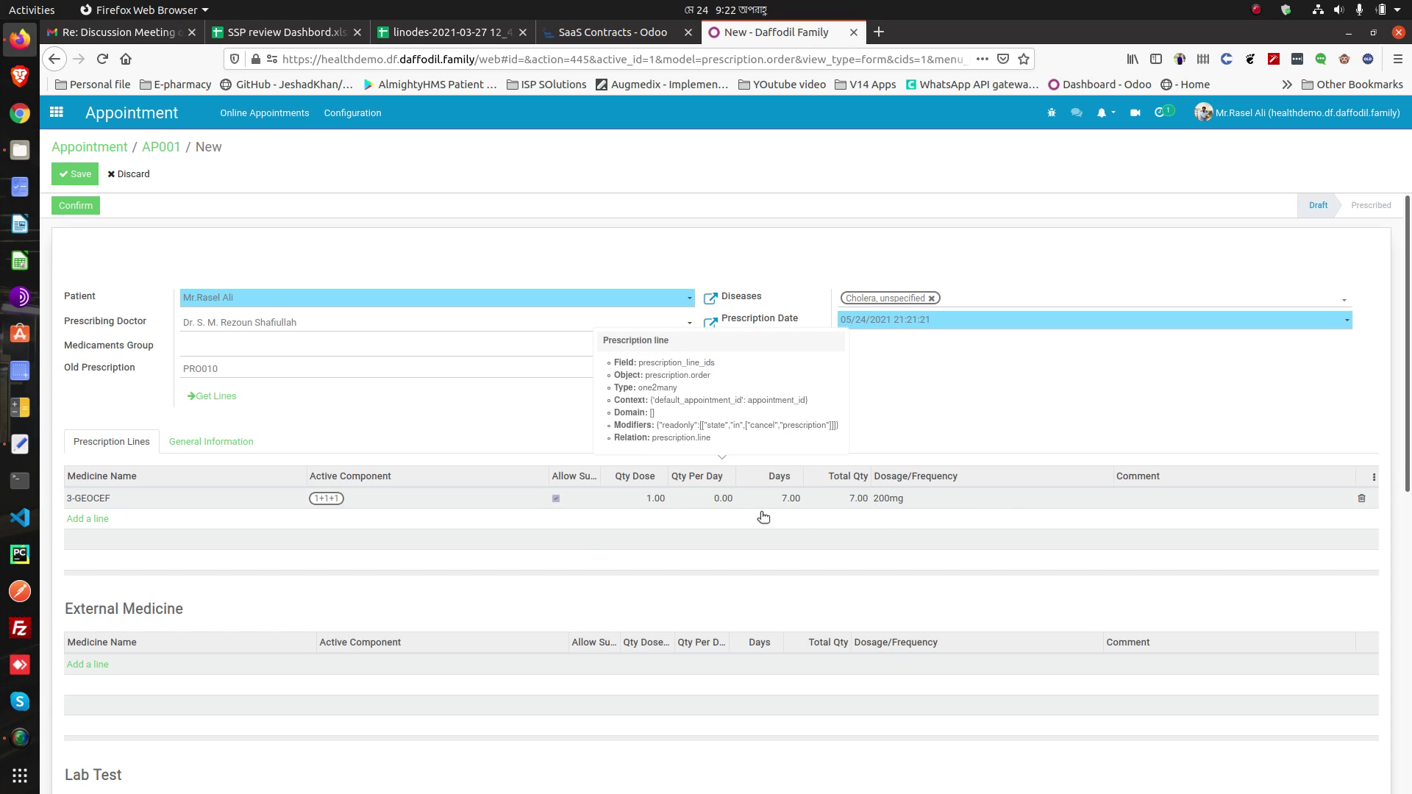
click(1183, 494)
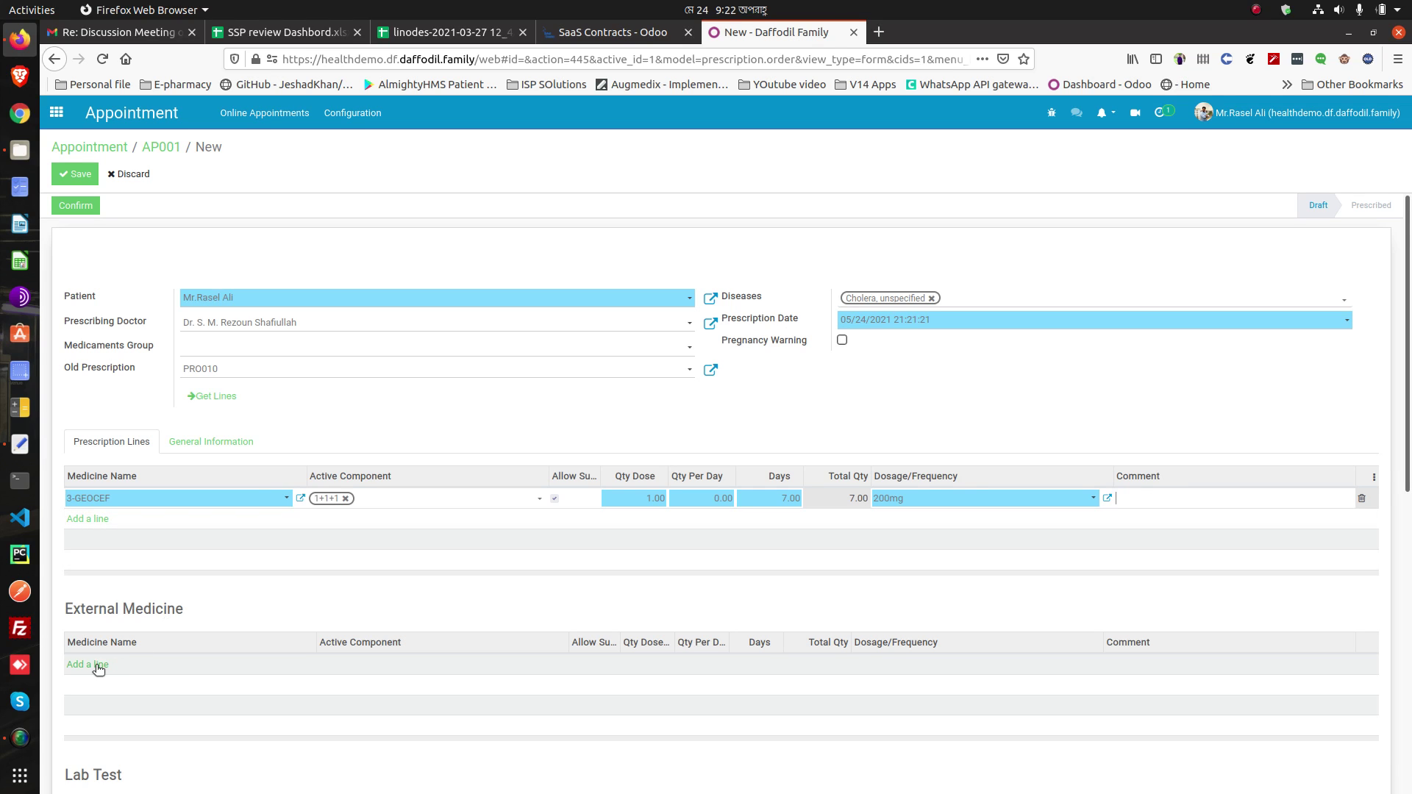
Set the prescription's next follow-up date to 05/29/2021
scroll(188, 457, down, 3)
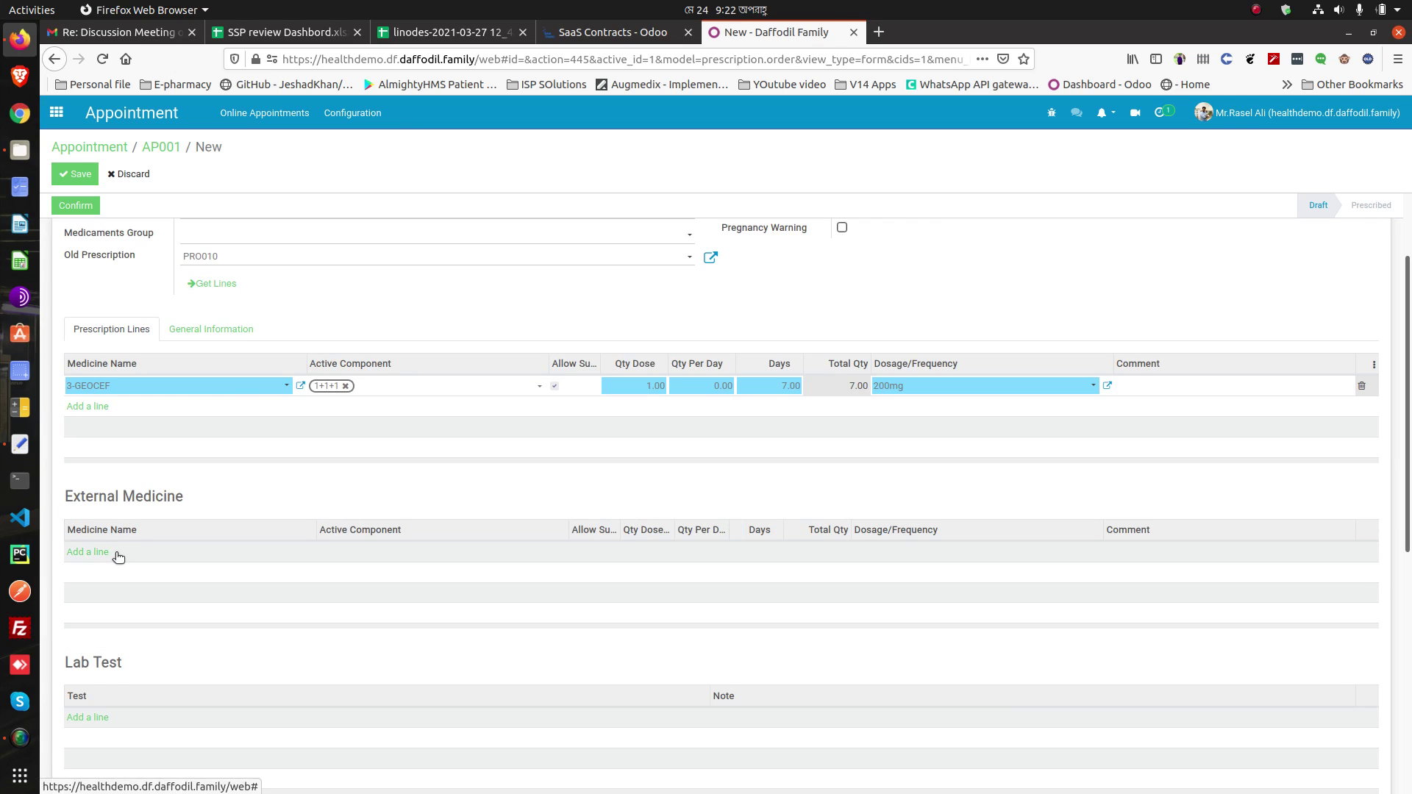
scroll(94, 558, down, 4)
scroll(96, 563, down, 2)
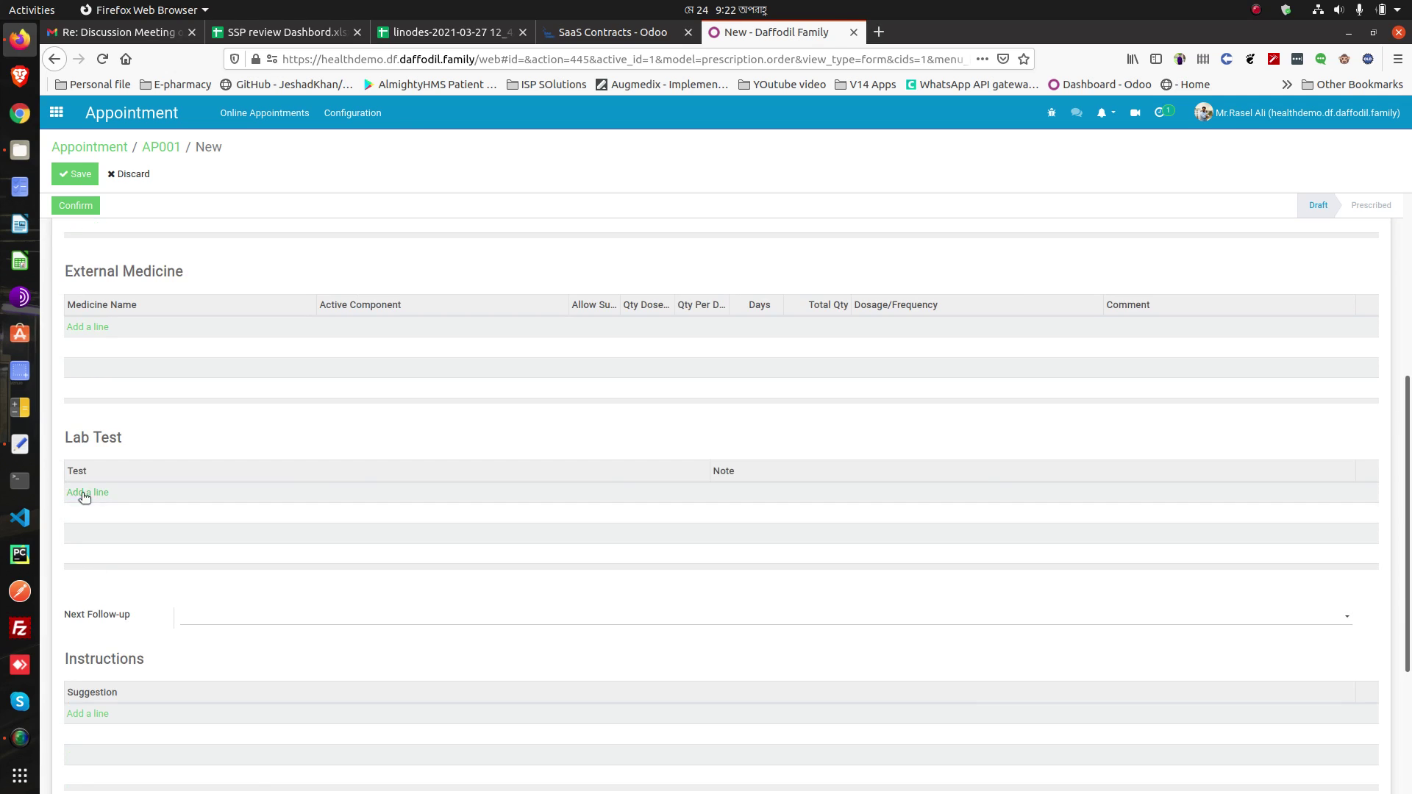
click(233, 618)
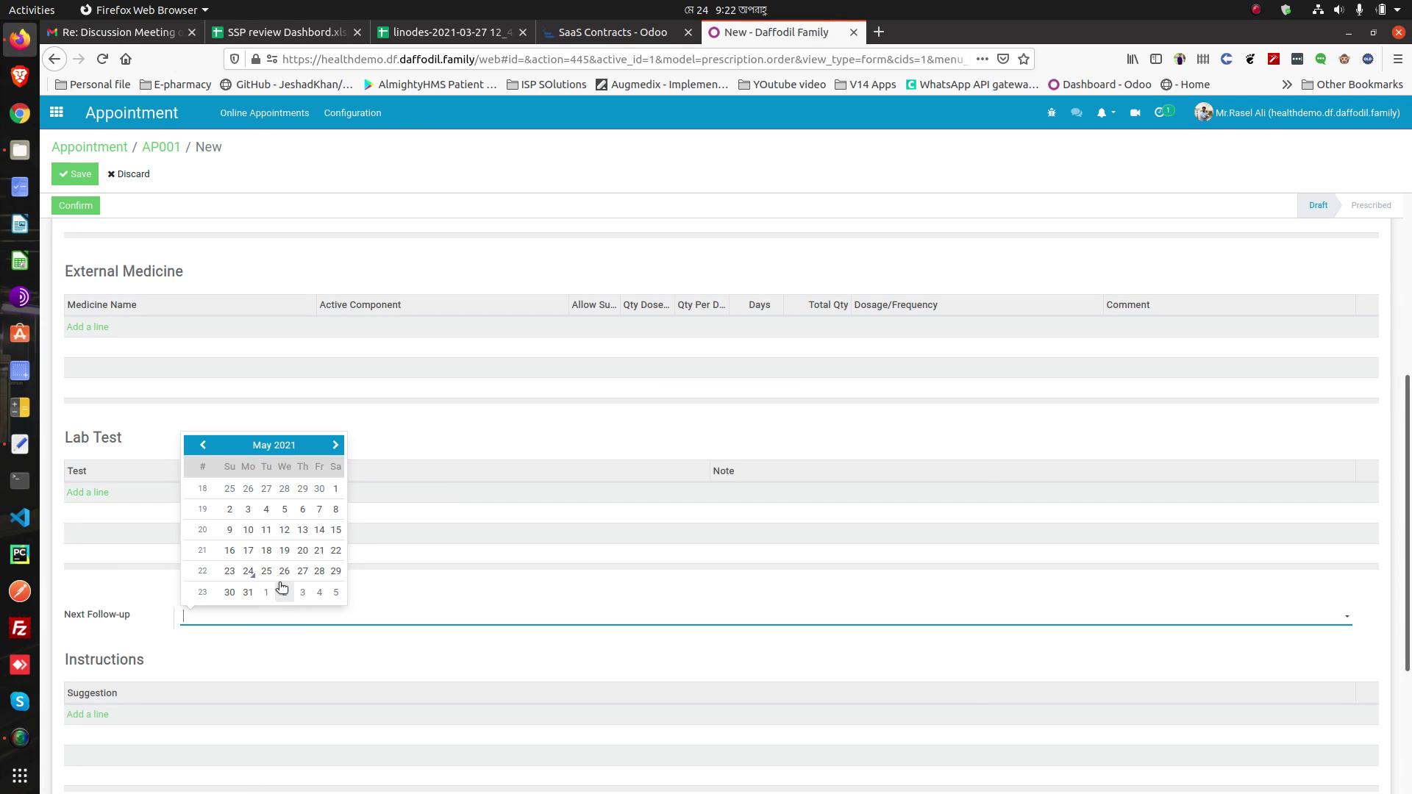
click(333, 573)
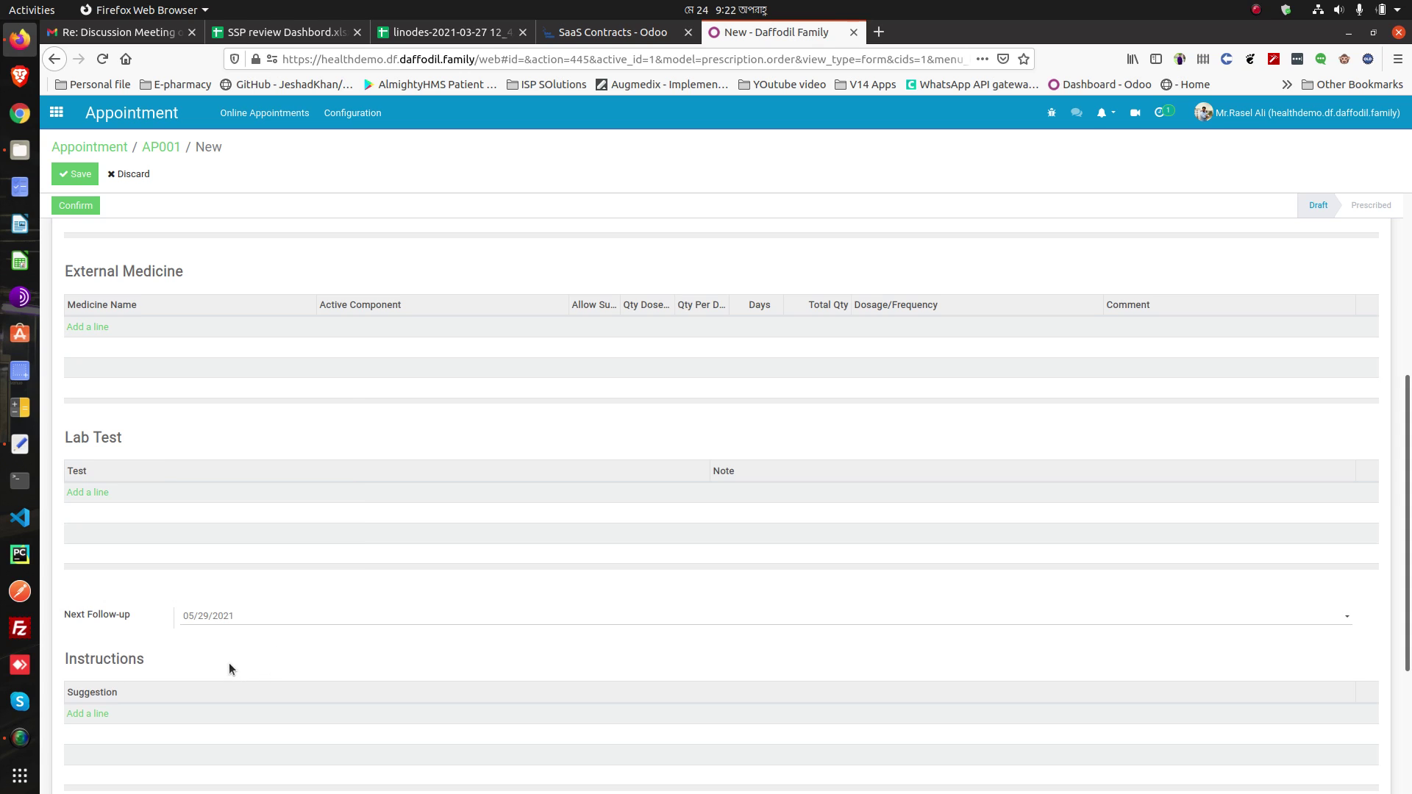
Add the first listed suggestion, "জ্বর বাড়লে আসবেন", to the prescription's instructions
scroll(228, 664, down, 3)
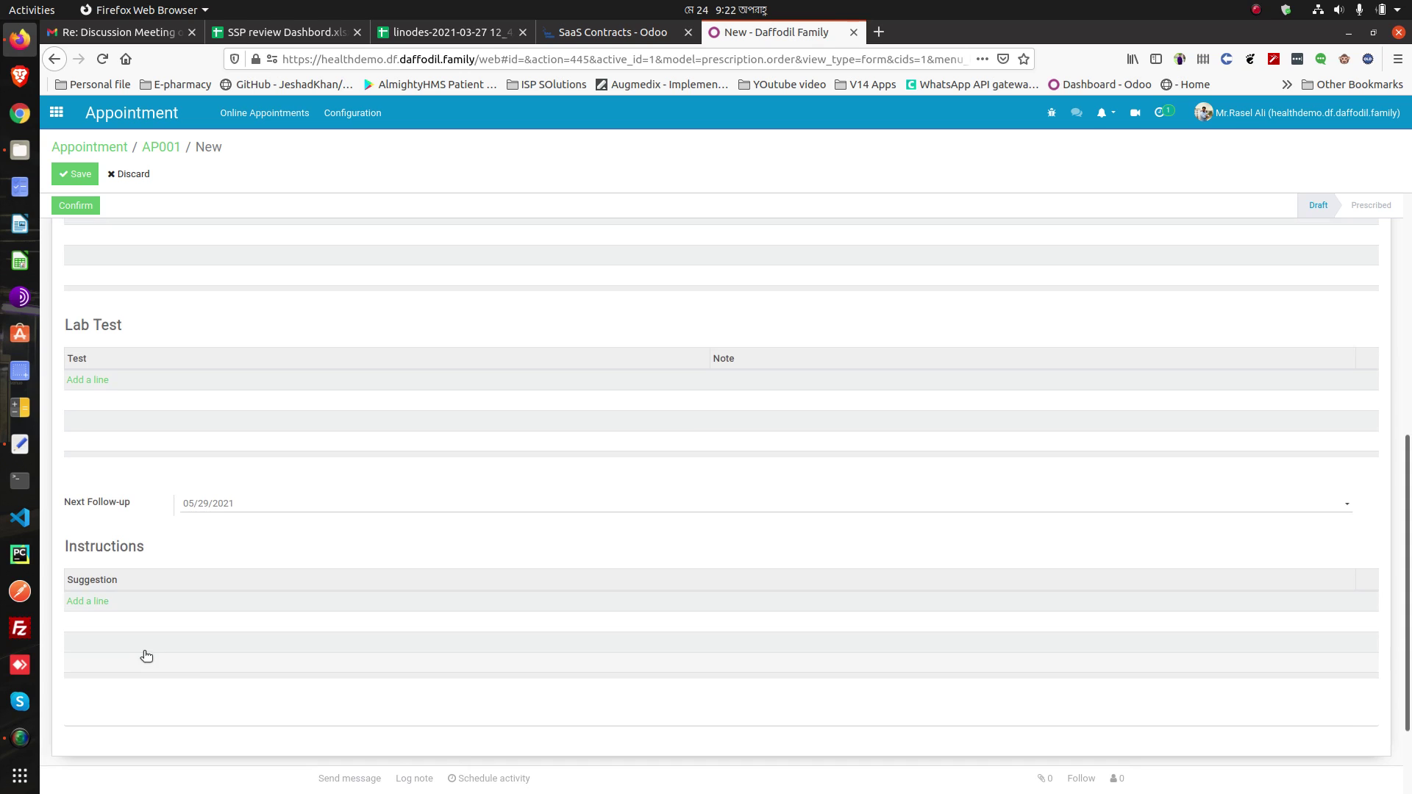
click(88, 599)
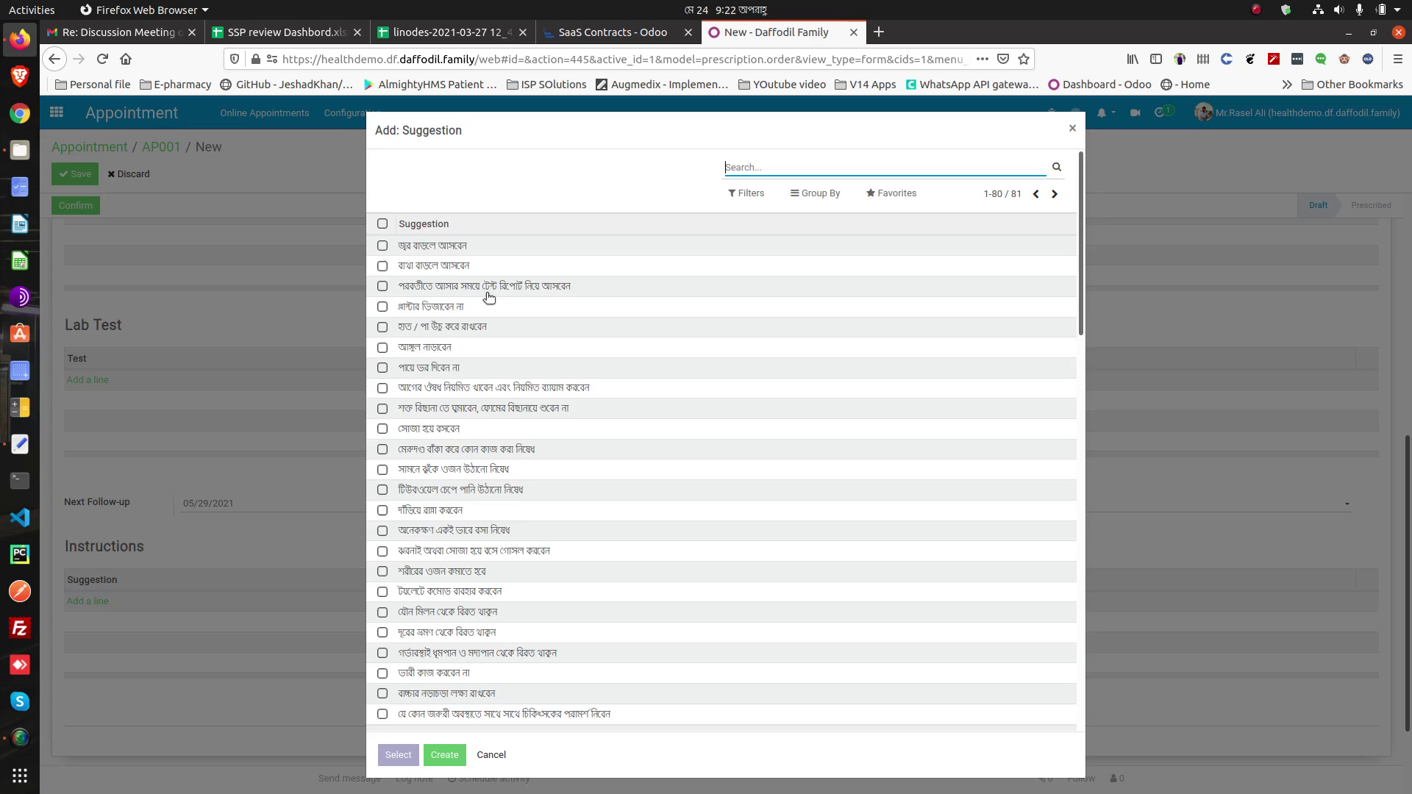
click(421, 248)
Save and confirm the new prescription
scroll(248, 469, up, 9)
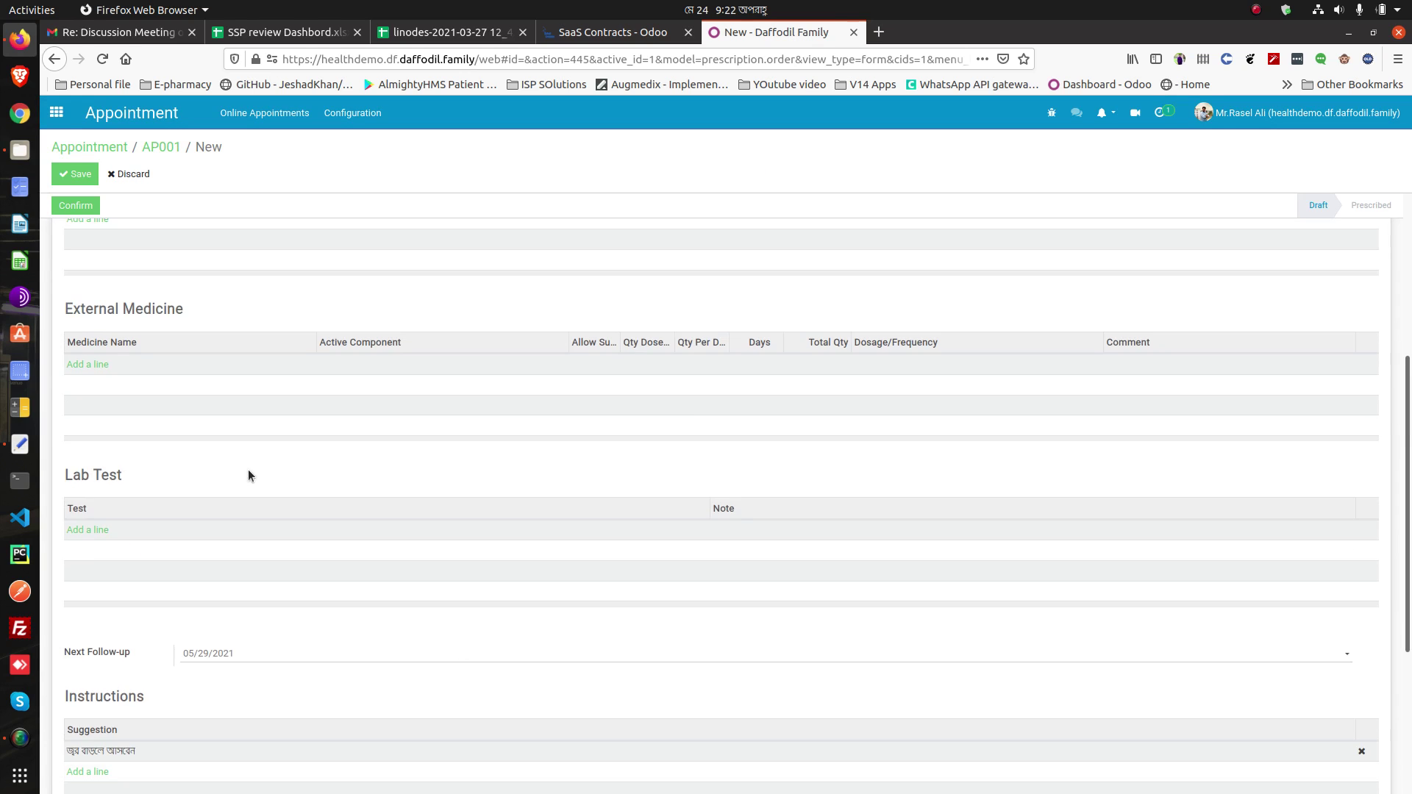
scroll(531, 397, up, 2)
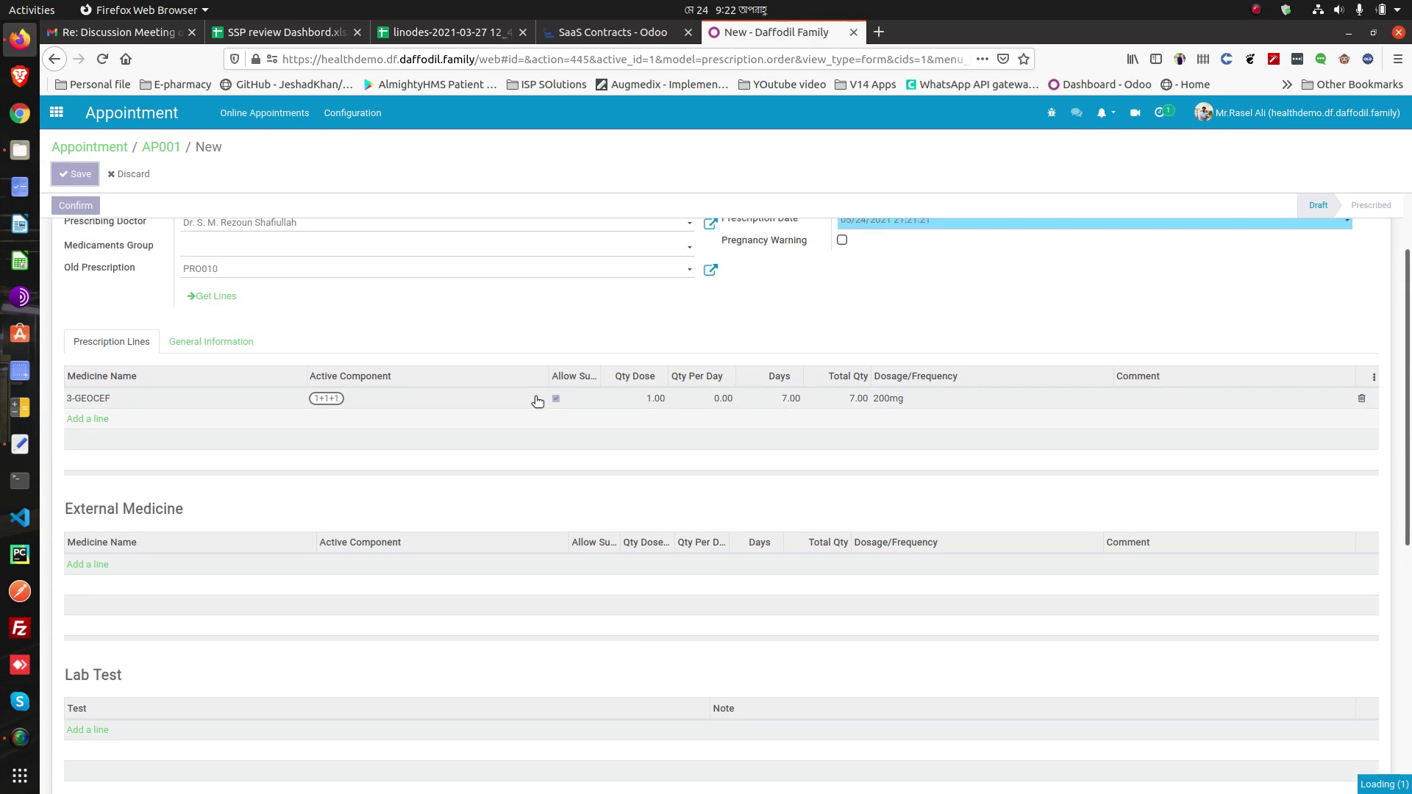
click(76, 206)
click(78, 208)
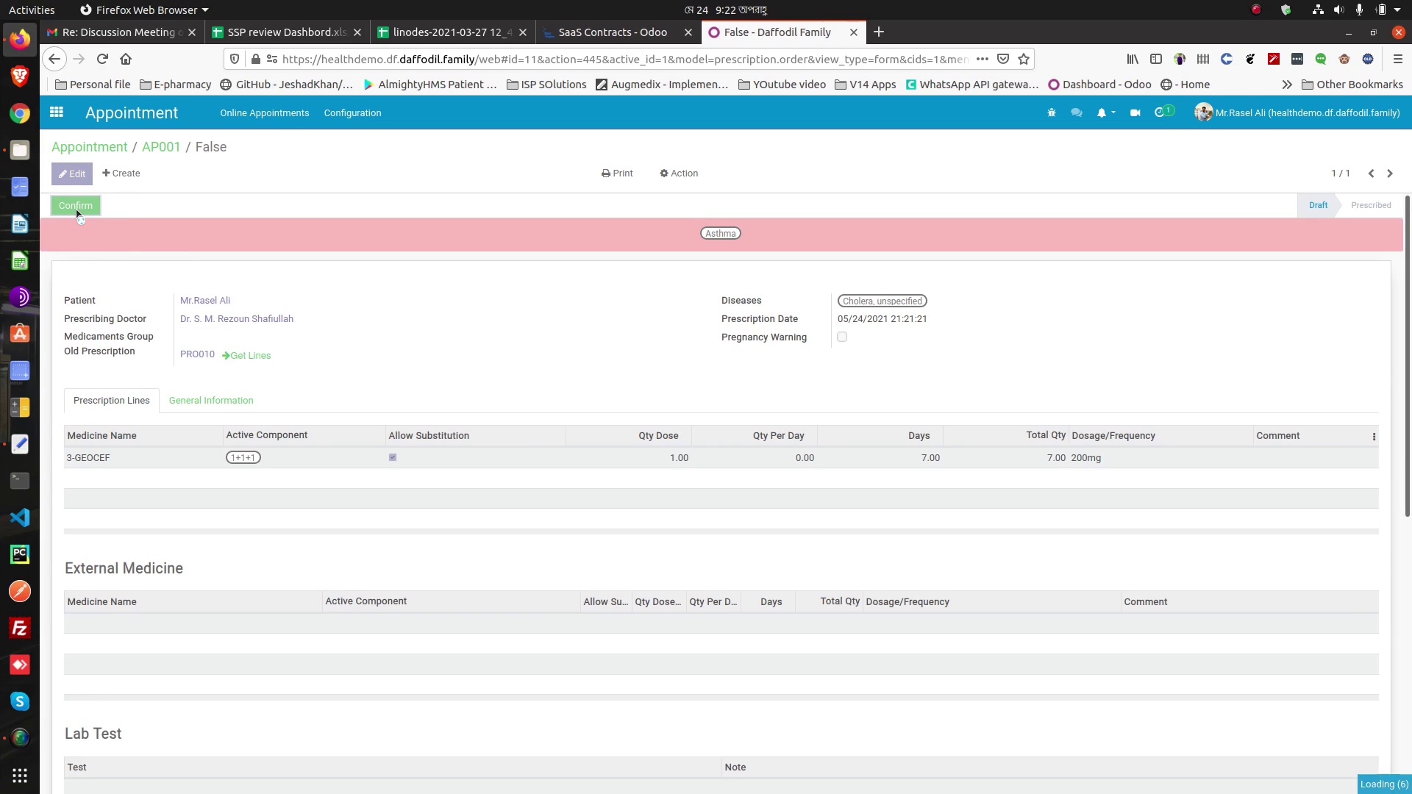